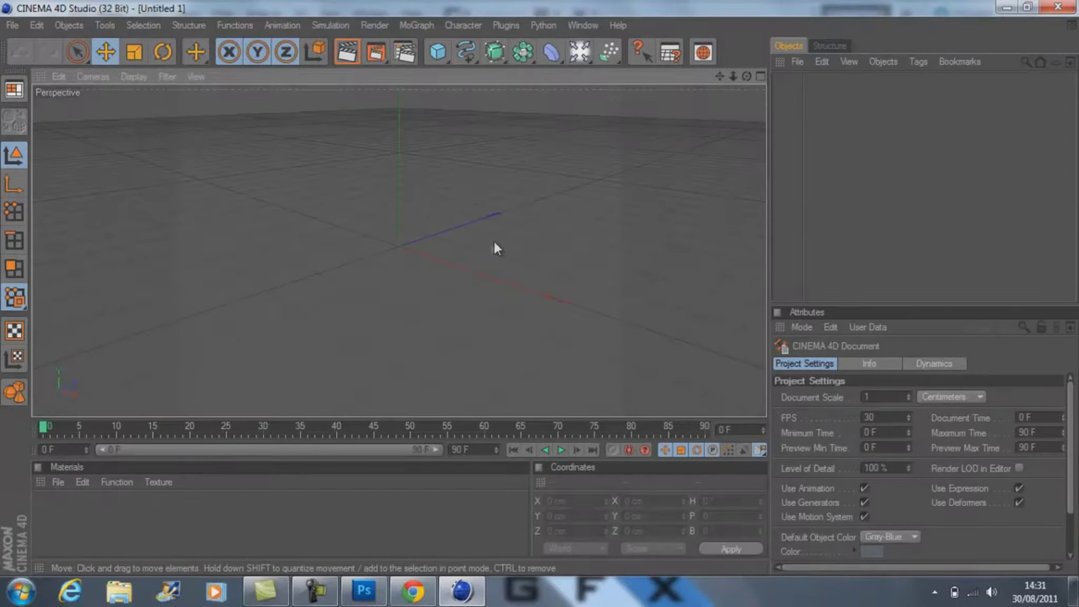
Set the render output height to 720 and save as PNG with an alpha channel.
key(ctrl+b)
click(150, 60)
double_click(322, 96)
click(147, 73)
click(361, 111)
click(381, 239)
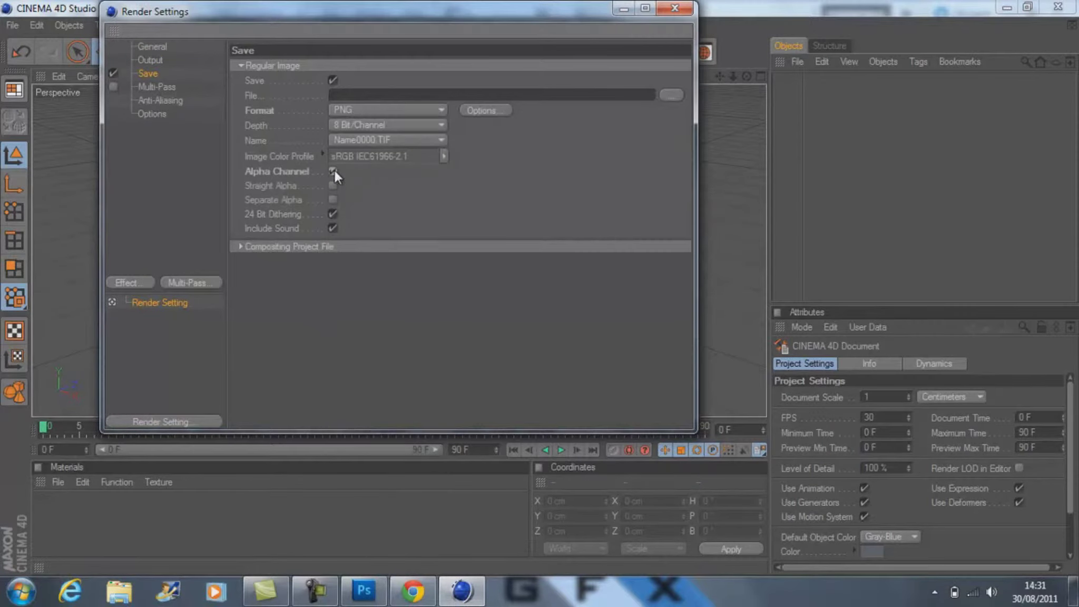
click(152, 113)
Add Ambient Occlusion and Global Illumination effects and set anti-aliasing to Best.
click(129, 282)
click(199, 373)
click(369, 96)
click(372, 192)
click(161, 100)
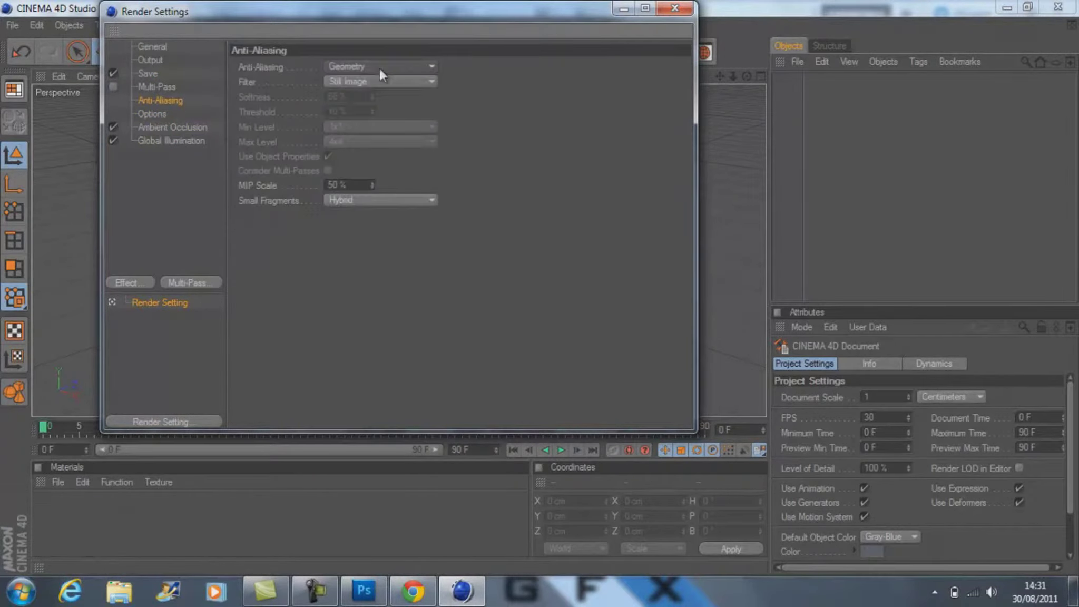
click(380, 67)
click(379, 80)
click(682, 7)
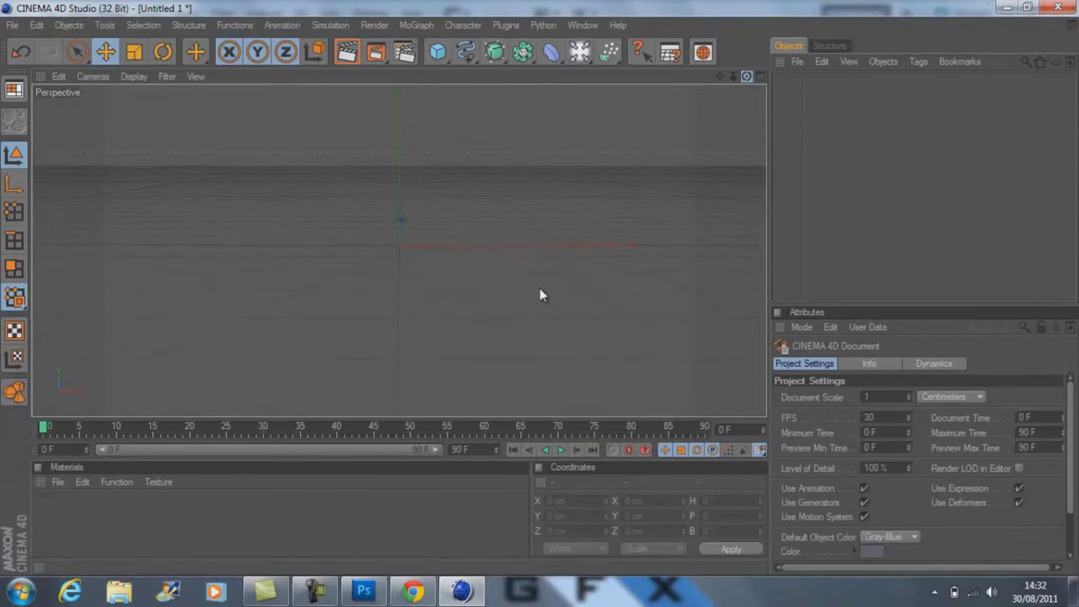
Create a MoText reading 'JSX' with depth 100 and middle alignment.
click(417, 24)
click(430, 197)
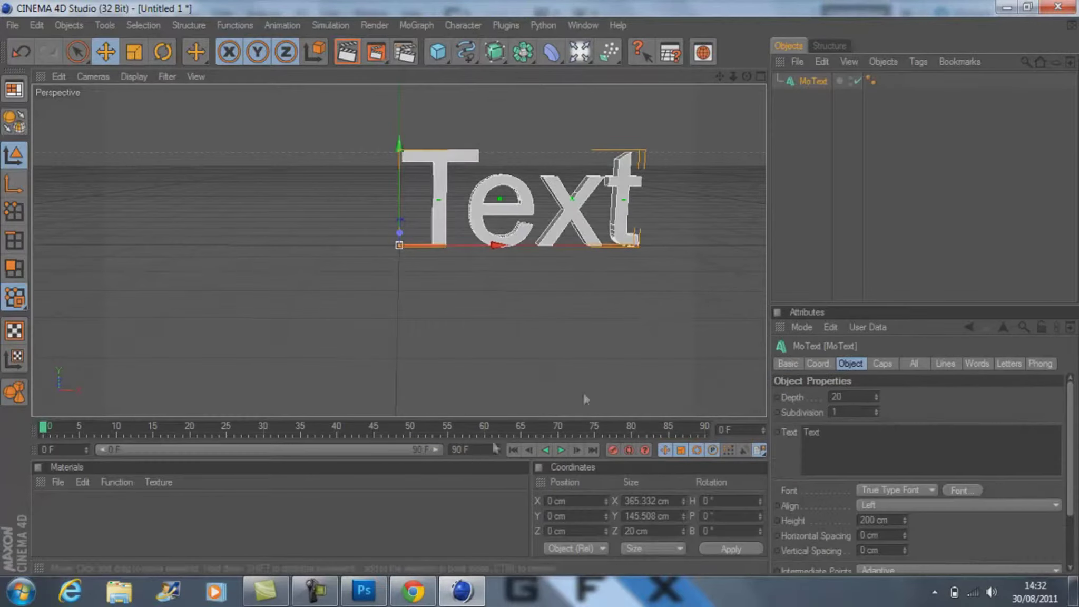
text(JSX)
click(851, 396)
text(100)
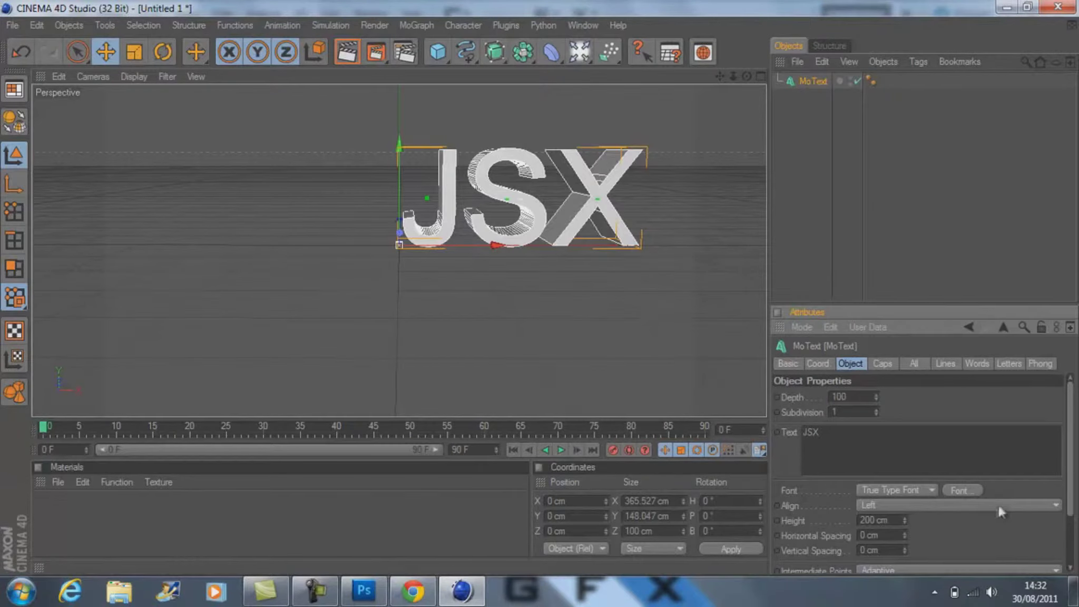
click(956, 504)
click(896, 520)
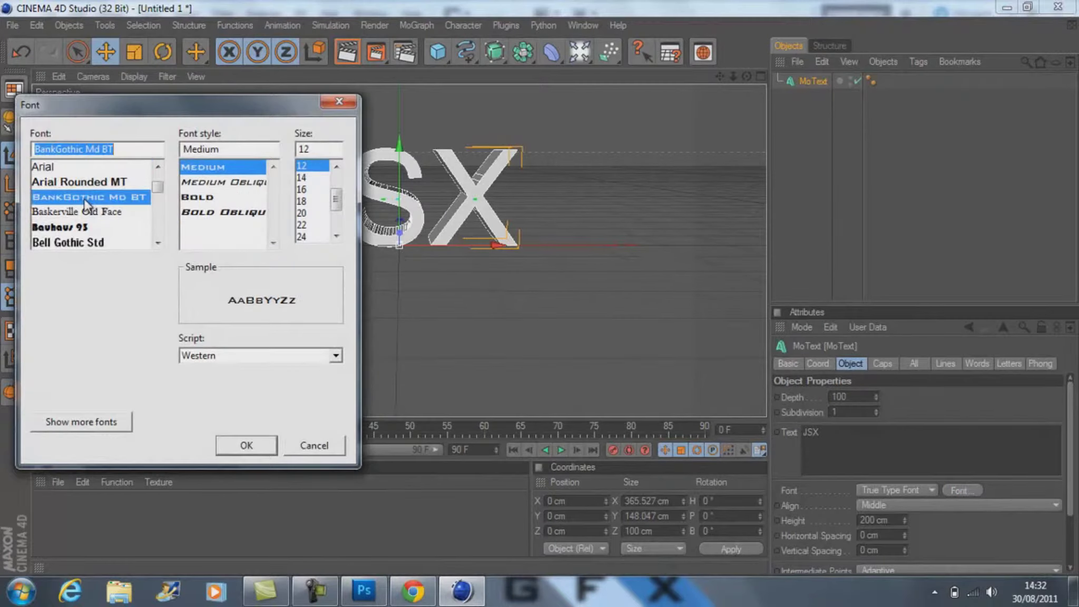
Switch the text to the Transformers font, space letters 41 cm, and duplicate it.
text(tr)
click(63, 167)
key(Return)
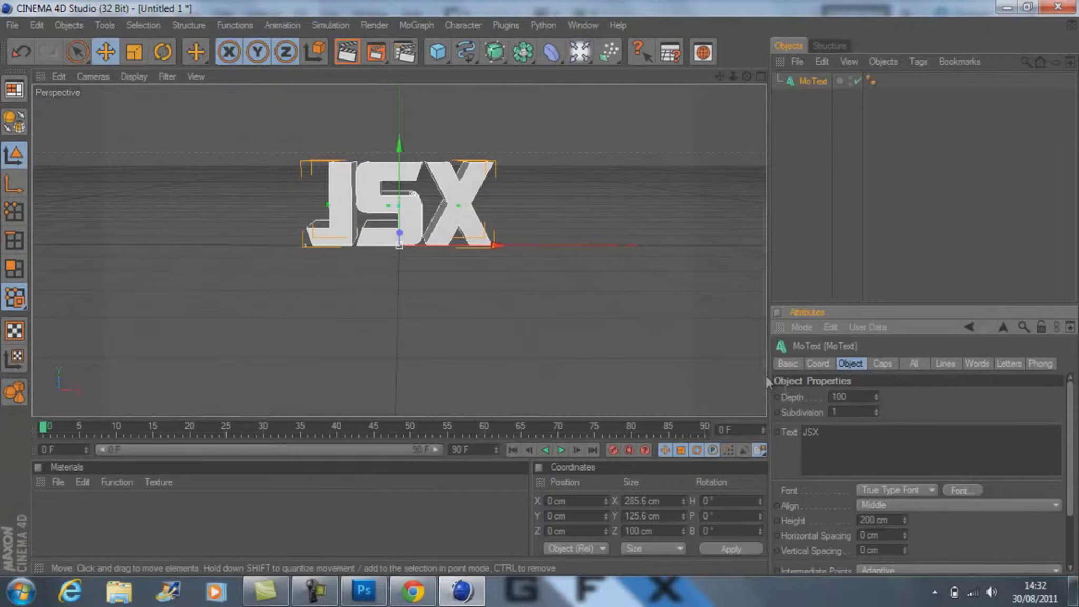
drag(904, 532, 904, 522)
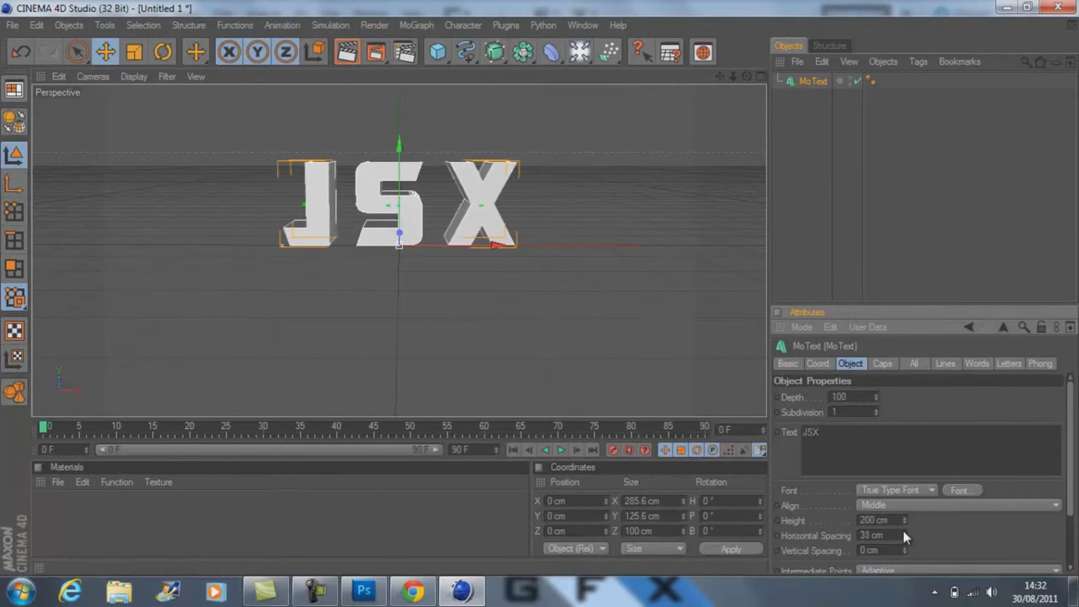
key(ctrl+c)
key(ctrl+v)
key(ctrl+v)
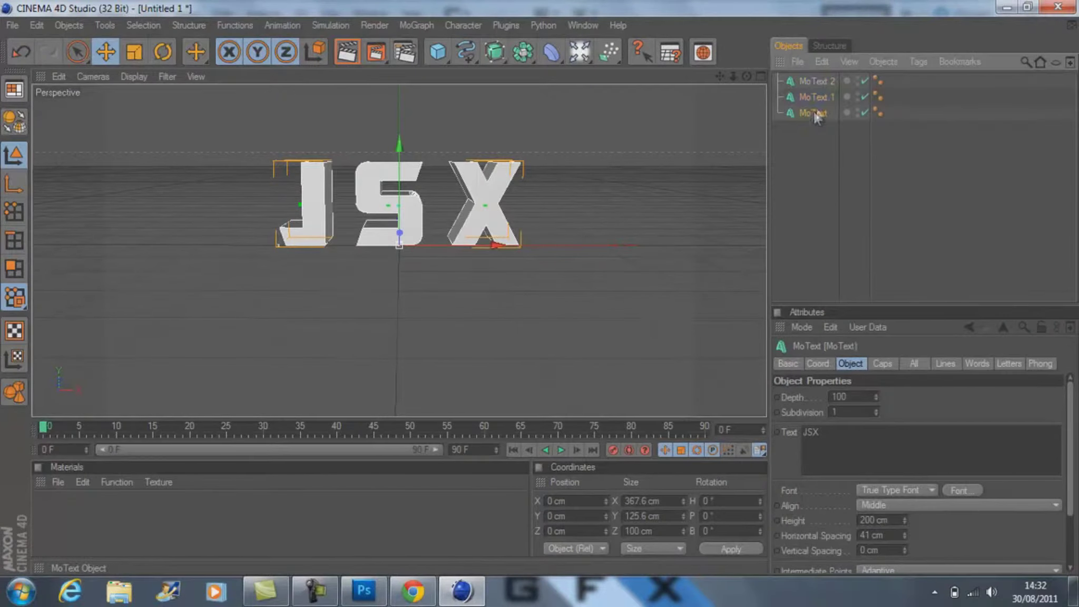
Give the text Fillet start and end caps with an 8 cm start radius.
click(883, 364)
click(817, 81)
click(910, 458)
drag(883, 427, 882, 406)
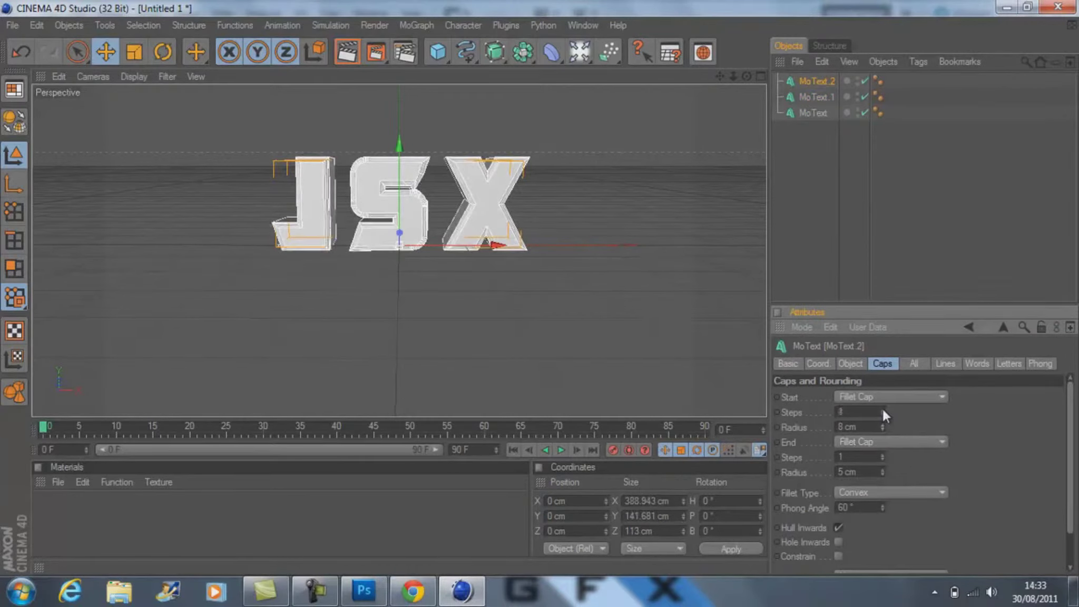
Set MoText.1 depth to 75 and MoText.2 depth to 50, checking in four views.
click(851, 363)
click(816, 97)
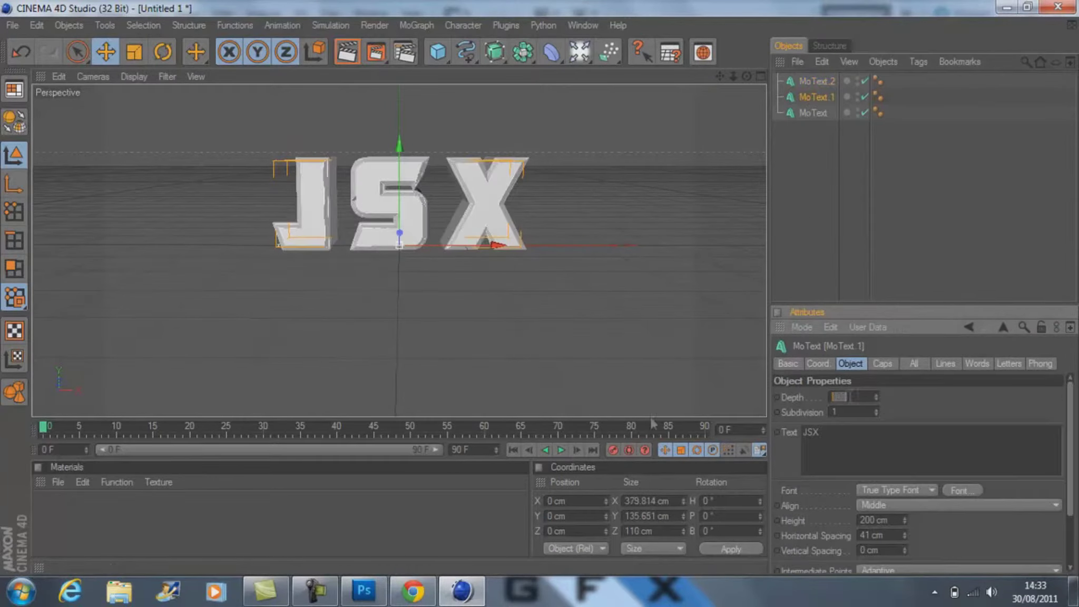
text(75)
click(817, 81)
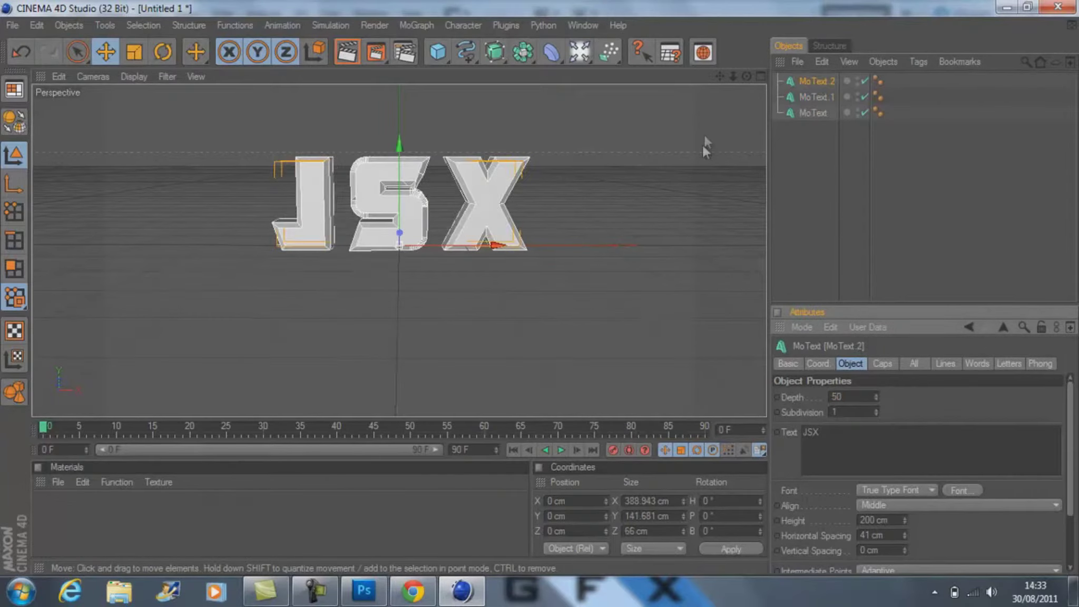
click(761, 77)
click(579, 149)
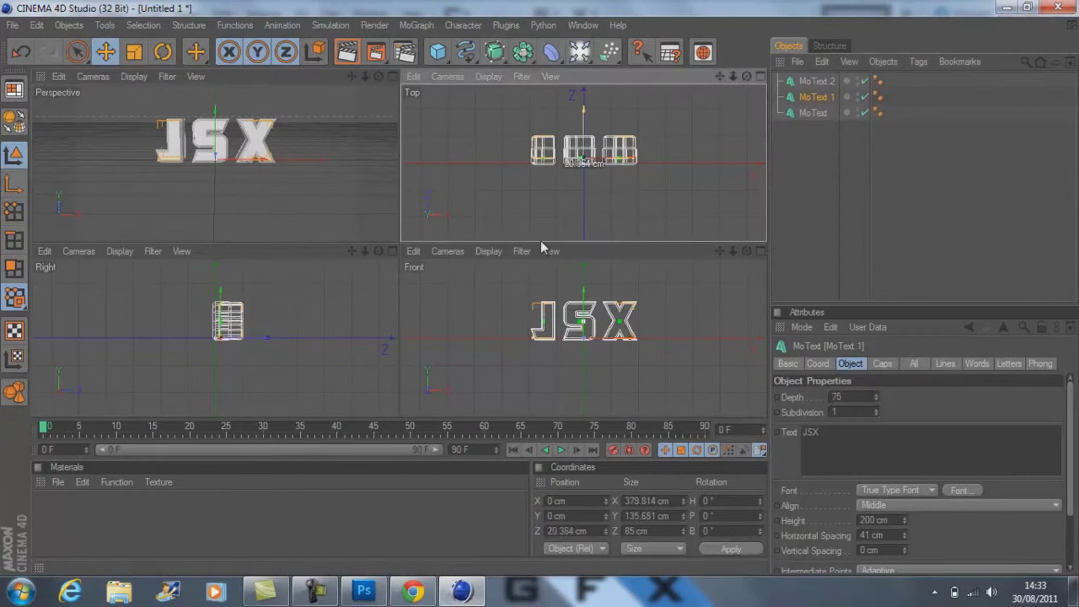
click(587, 132)
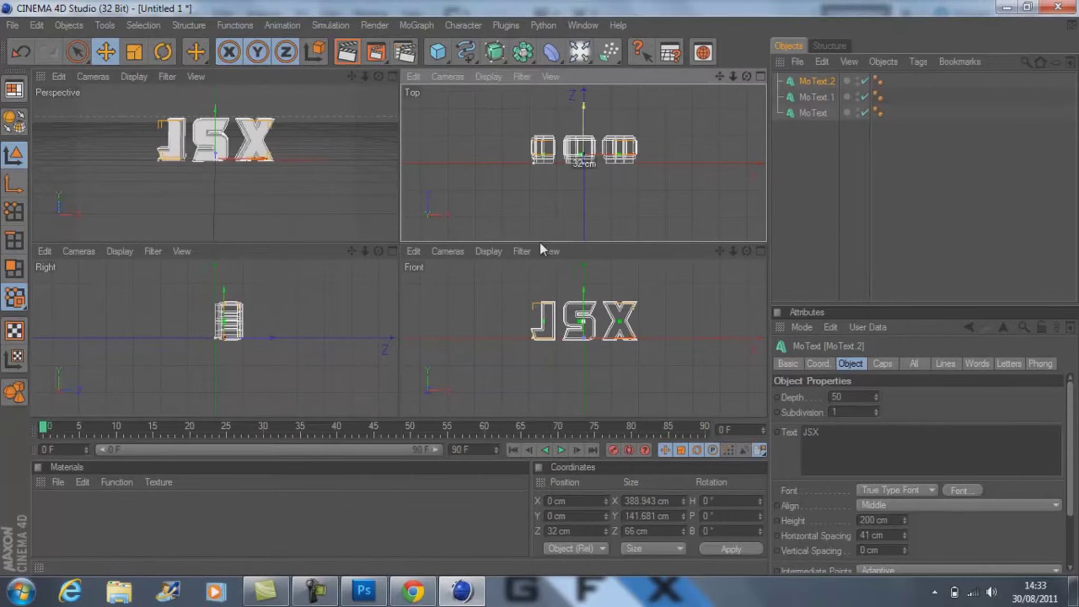
Return to the perspective view and review the copies' cap and fillet settings.
key(F1)
click(586, 200)
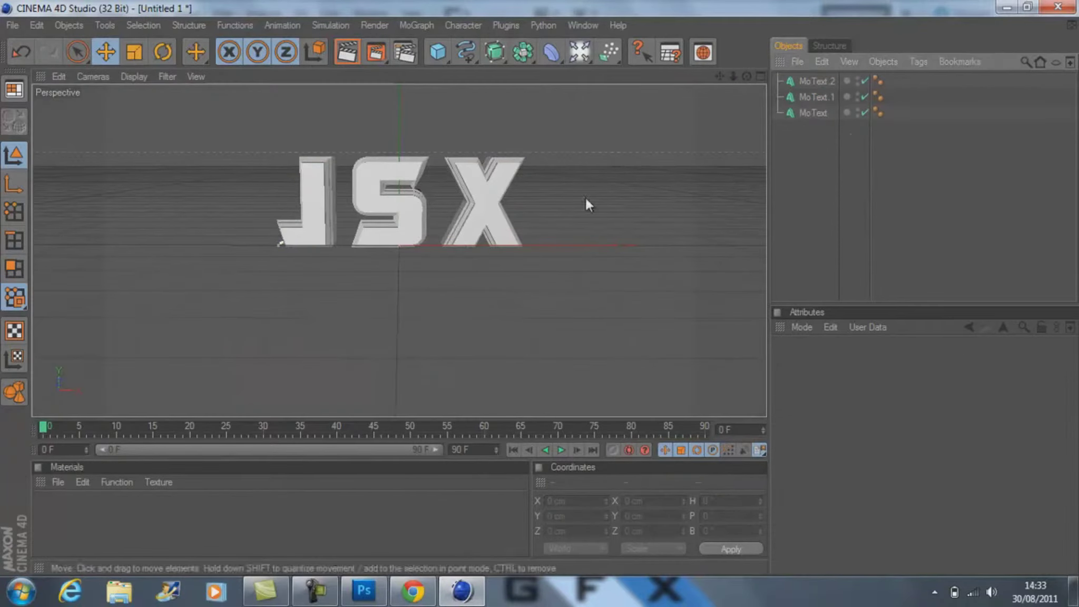
click(817, 81)
click(883, 363)
click(816, 97)
click(819, 80)
click(924, 265)
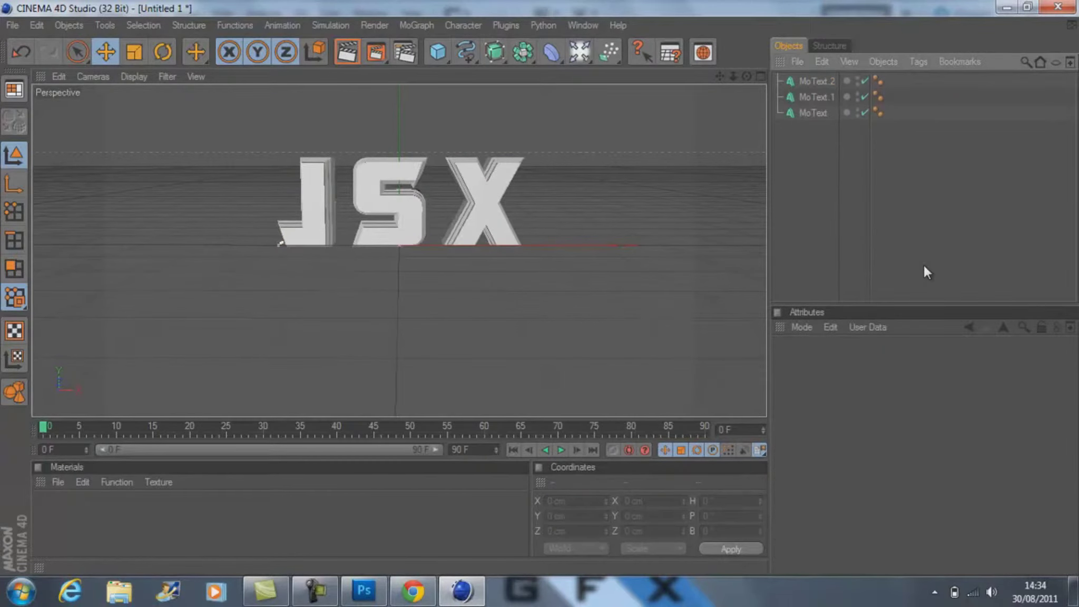
Create blue and grey materials with no specular and Fresnel reflection.
double_click(213, 506)
double_click(50, 509)
click(411, 169)
click(380, 241)
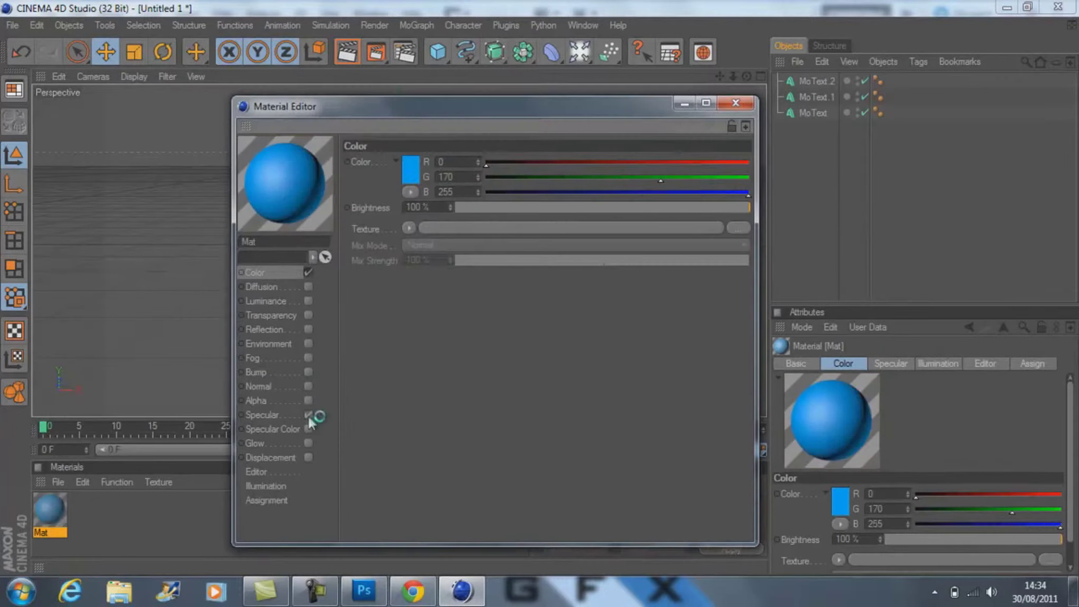
click(308, 328)
click(411, 242)
click(438, 445)
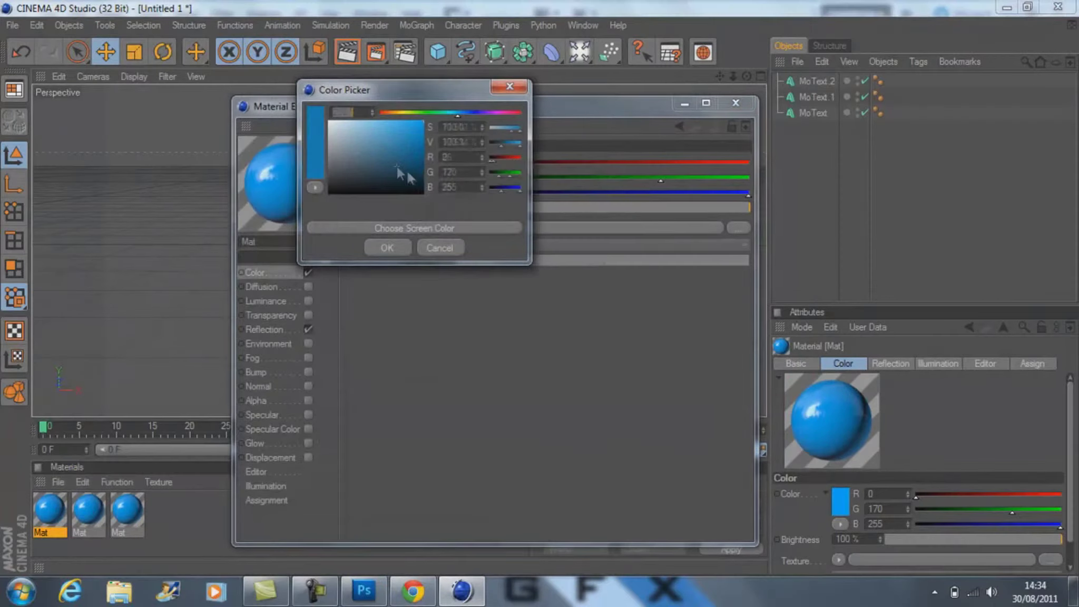
click(387, 248)
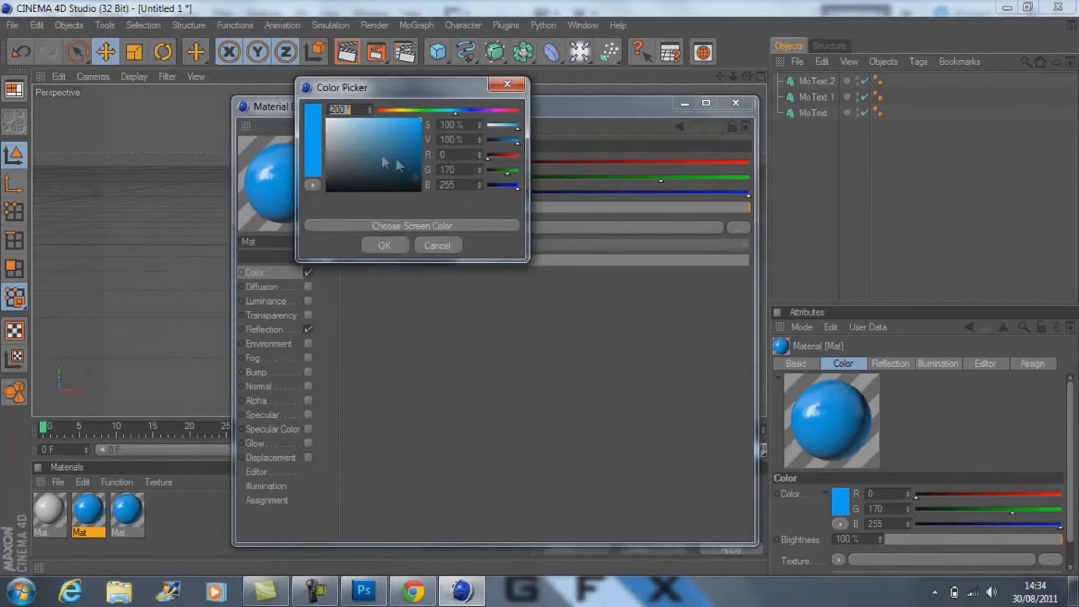
click(386, 246)
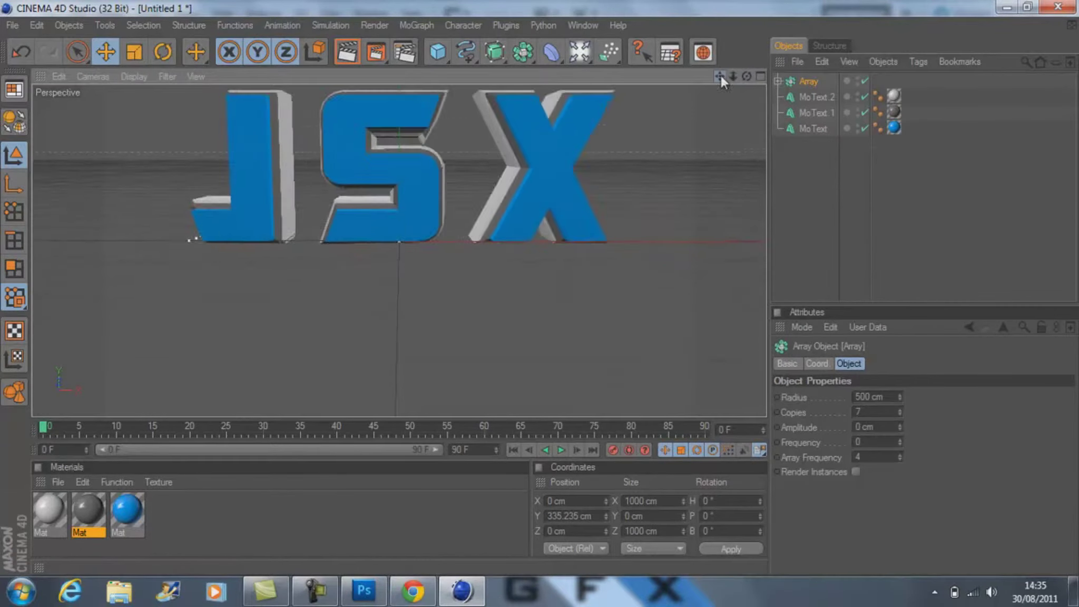
Render the scene, then create a new 1280×720 document in Photoshop.
key(shift+r)
click(364, 590)
click(48, 13)
click(52, 30)
click(719, 217)
click(606, 482)
click(817, 198)
click(19, 83)
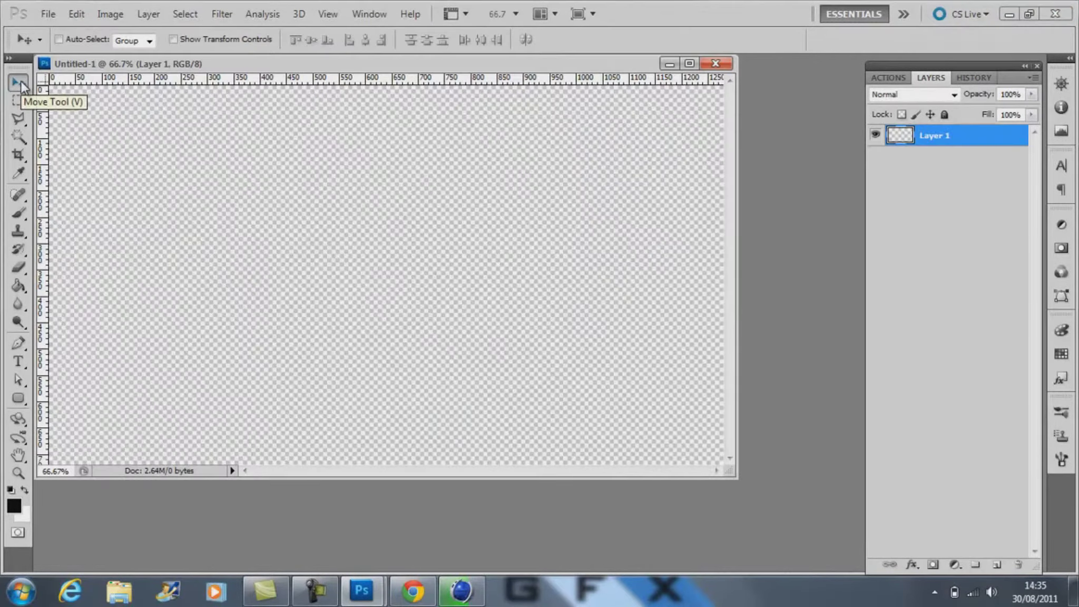
Fill the layer white and add a dark-to-light grey gradient overlay at 100.
drag(737, 480, 854, 559)
key(ctrl+BackSpace)
double_click(975, 136)
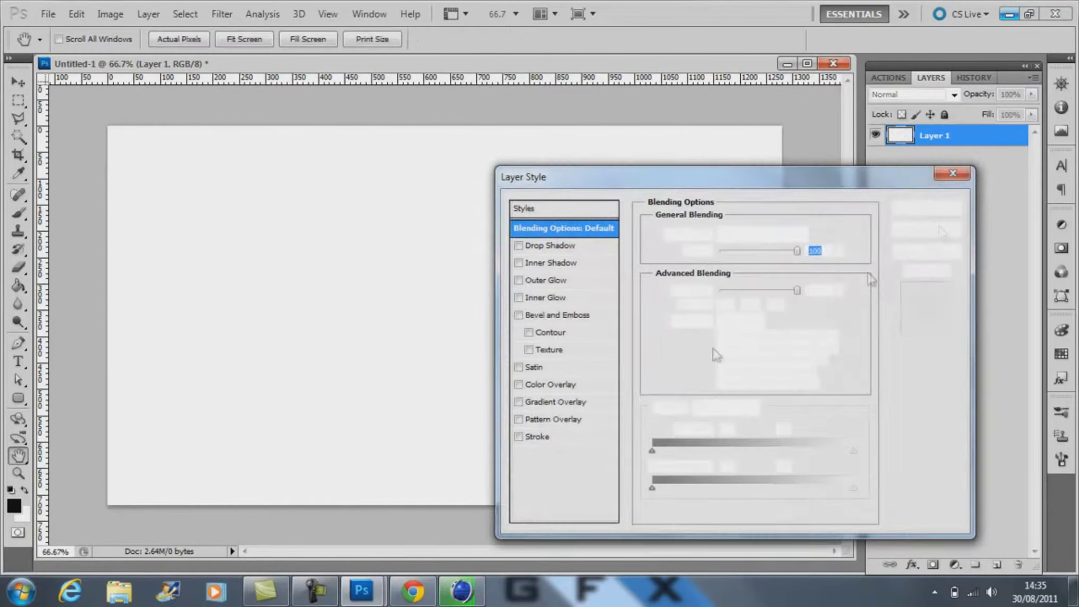
click(559, 401)
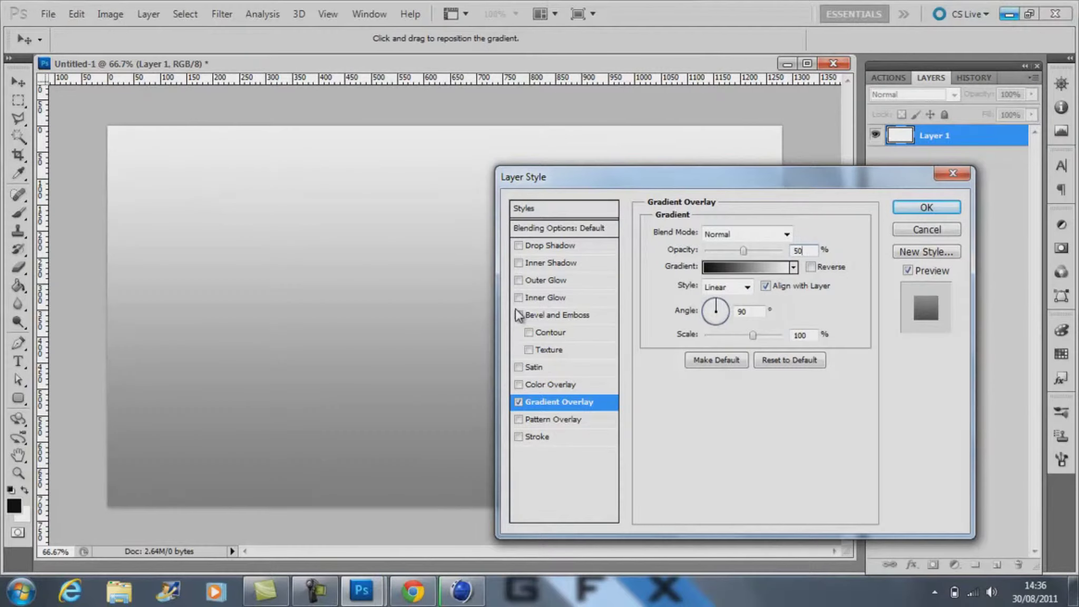
text(100)
click(748, 266)
double_click(605, 371)
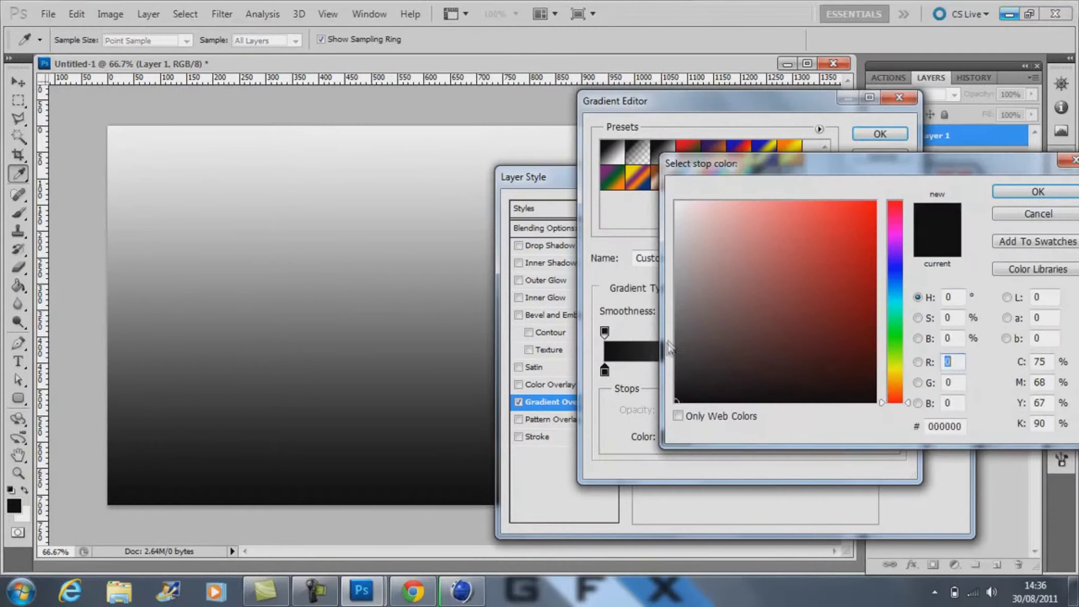
drag(677, 390, 677, 352)
click(1039, 191)
double_click(895, 371)
click(677, 243)
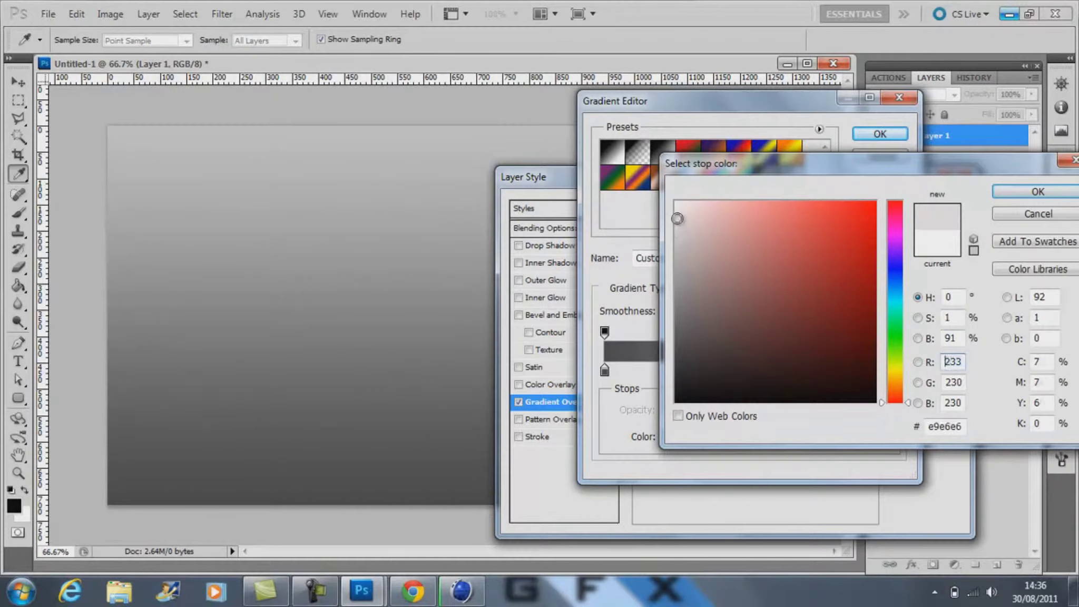
key(Return)
key(Return)
key(Return)
key(v)
On a new layer, paint one soft white glow mid-canvas with a 750 px, 0% hardness brush.
key(ctrl+shift+alt+n)
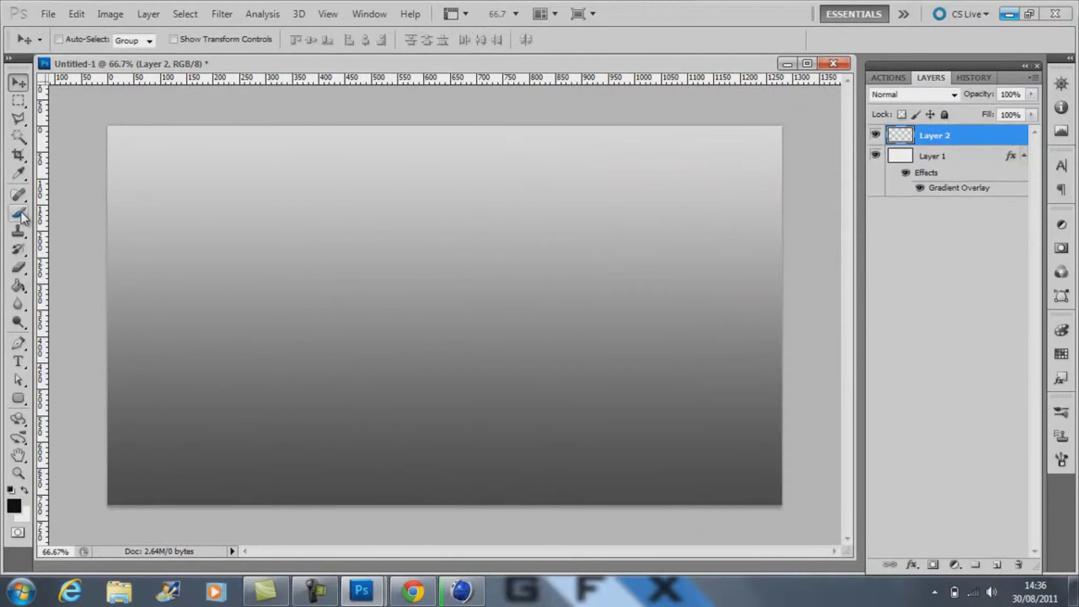
click(20, 216)
key(ctrl+minus)
key(x)
click(81, 41)
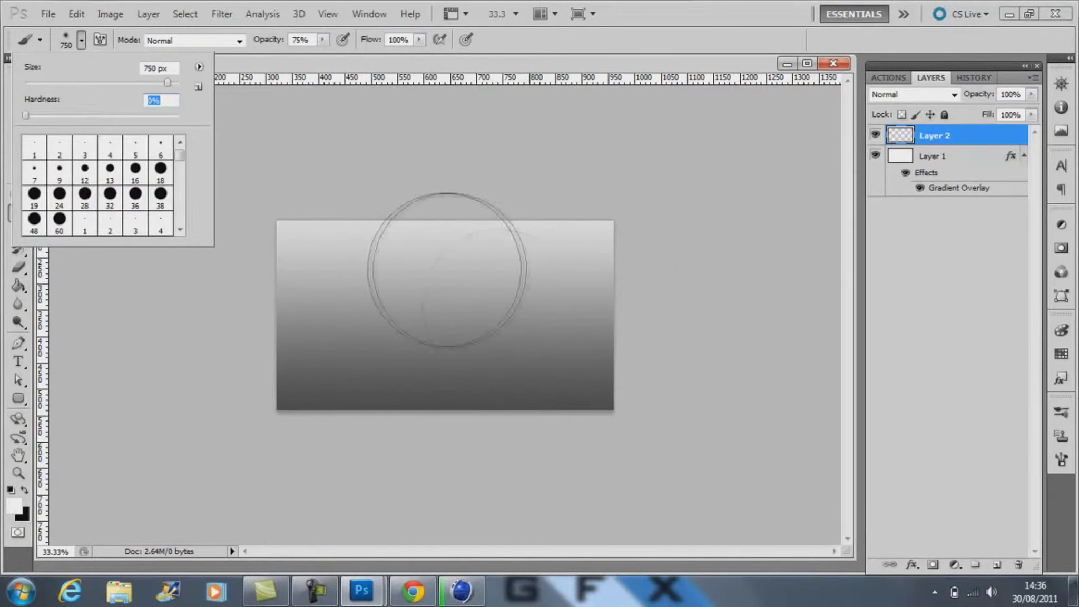
click(445, 316)
Merge the glow with the gradient into a single Background layer.
key(v)
right_click(991, 160)
click(944, 513)
key(Return)
key(ctrl+plus)
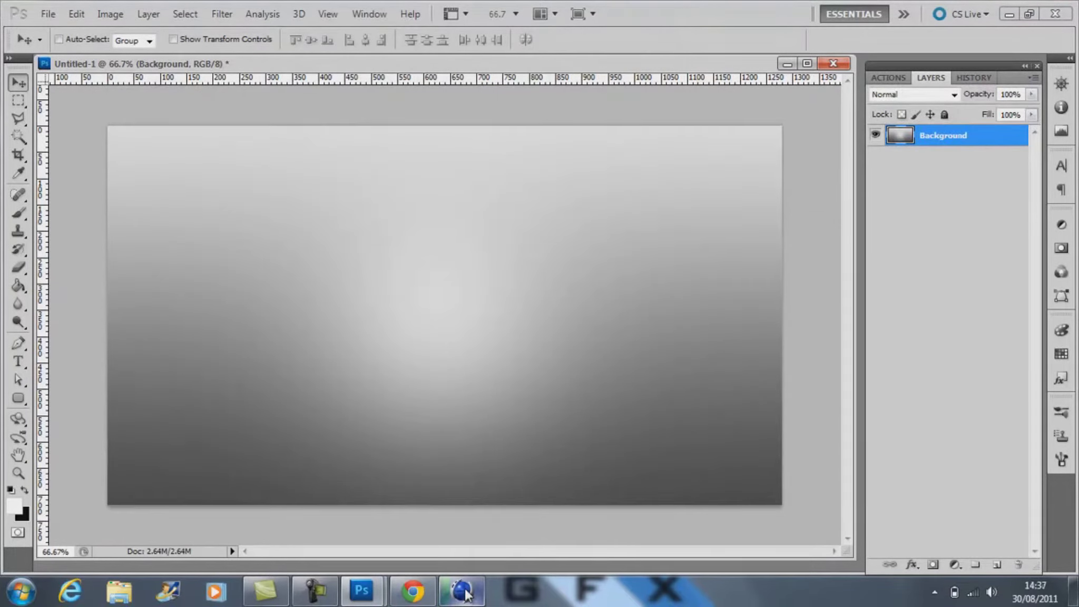
Fill a thin top strip black on a new layer and rotate it onto a diagonal.
key(m)
drag(85, 105, 599, 167)
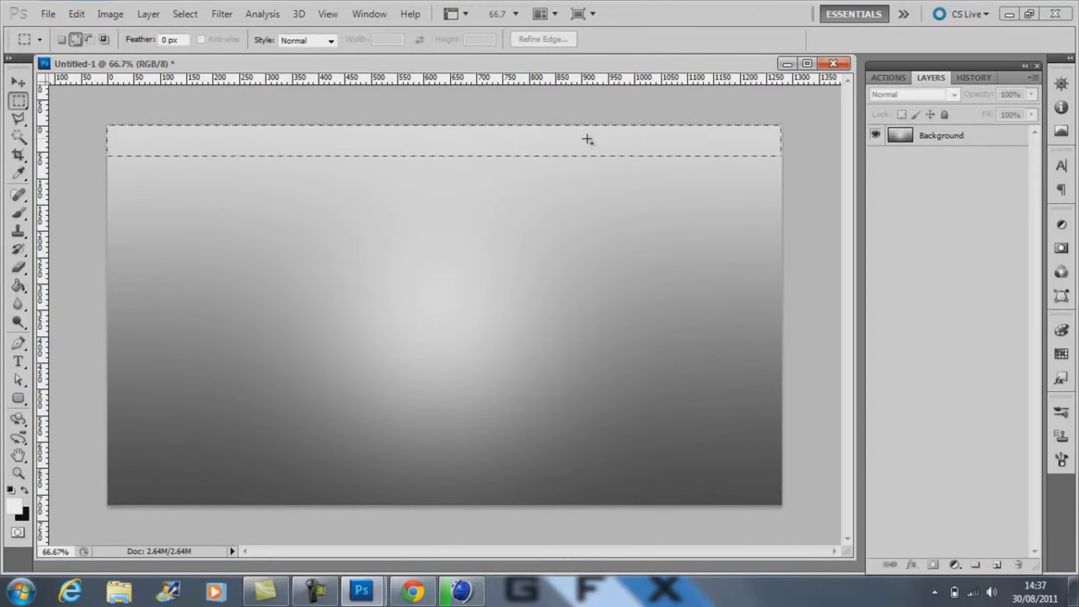
click(998, 566)
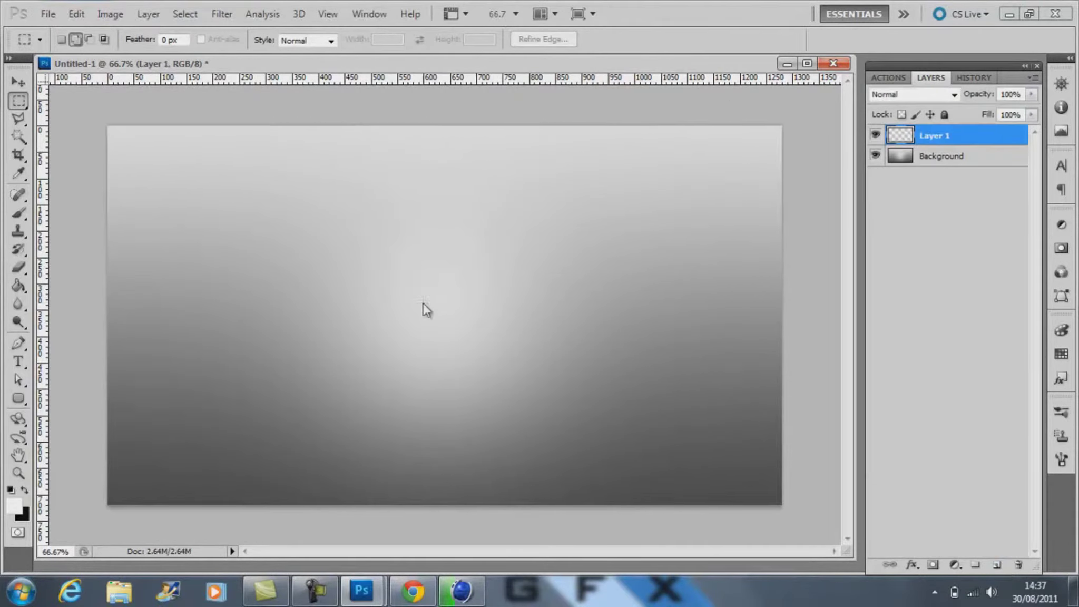
key(ctrl+BackSpace)
key(ctrl+t)
mouse_move(711, 265)
mouse_down()
mouse_move(666, 340)
mouse_move(511, 385)
mouse_up()
key(Return)
key(v)
Move the diagonal bar to the top-left corner and duplicate it into offset parallel copies.
mouse_move(210, 126)
mouse_down()
mouse_move(213, 265)
mouse_move(230, 260)
mouse_up()
key(shift+Down)
key(shift+Down)
key(shift+Down)
key(shift+Down)
key(shift+Down)
key(shift+Down)
key(shift+Down)
key(shift+Down)
key(shift+Down)
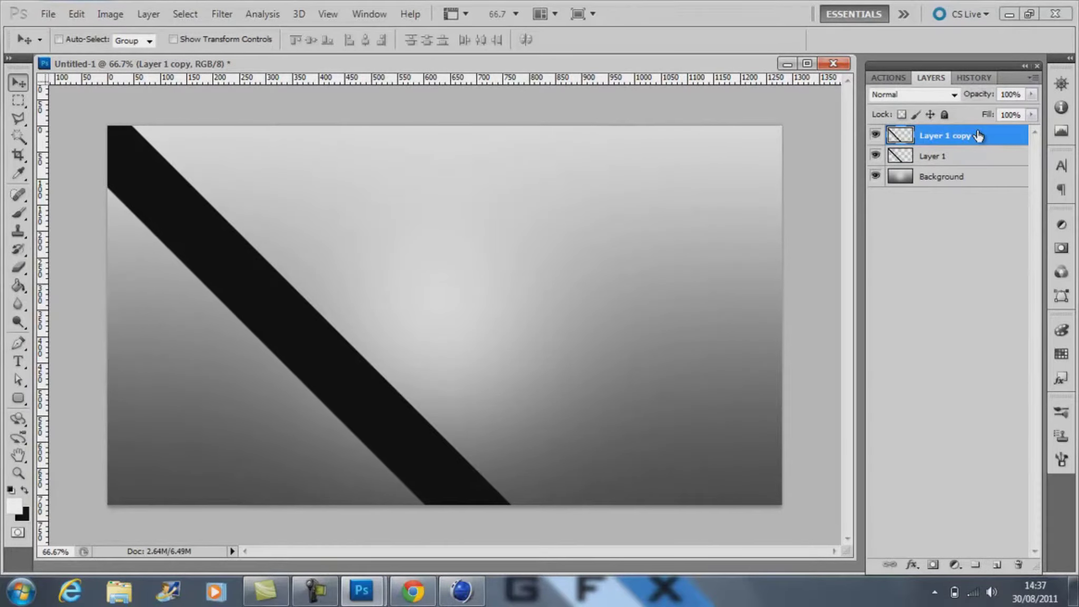
click(970, 159)
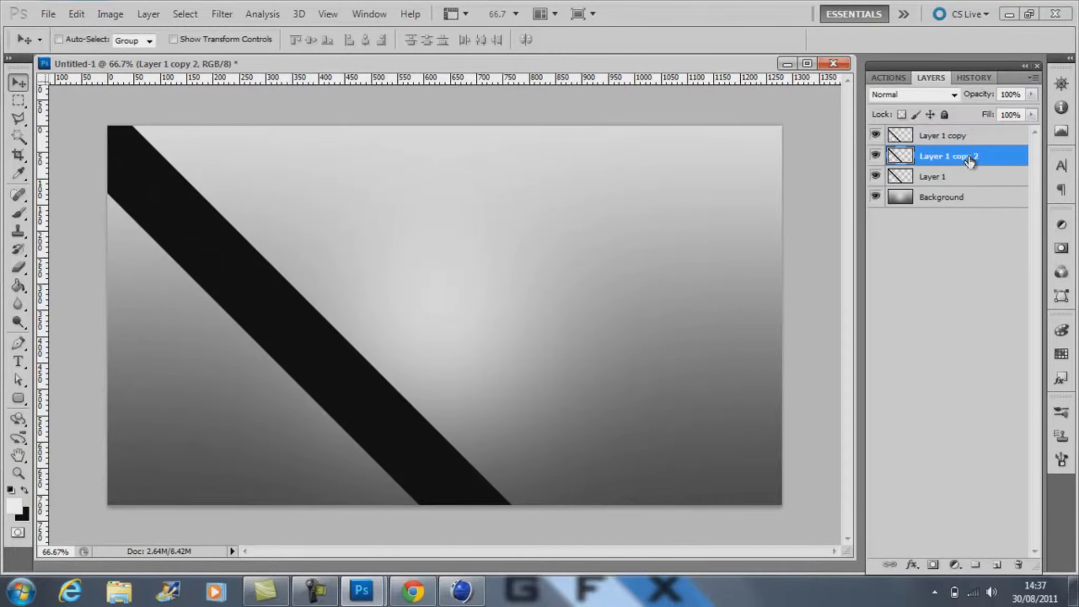
key(shift+Up)
key(shift+Up)
key(shift+Up)
key(shift+Up)
key(shift+Up)
key(shift+Up)
key(shift+Up)
key(shift+Up)
key(shift+Up)
key(shift+Up)
key(shift+Up)
key(shift+Up)
key(shift+Down)
key(shift+Down)
Give Layer 1 a white Color Overlay and move Layer 1 copy 2 below it.
double_click(935, 182)
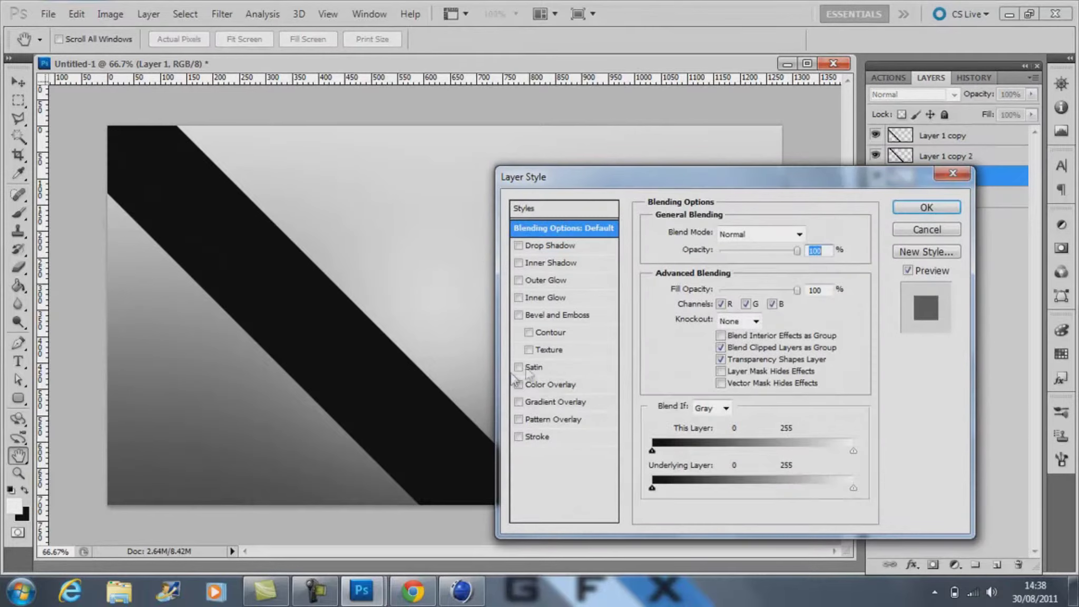
click(554, 384)
click(793, 232)
click(676, 202)
click(1033, 192)
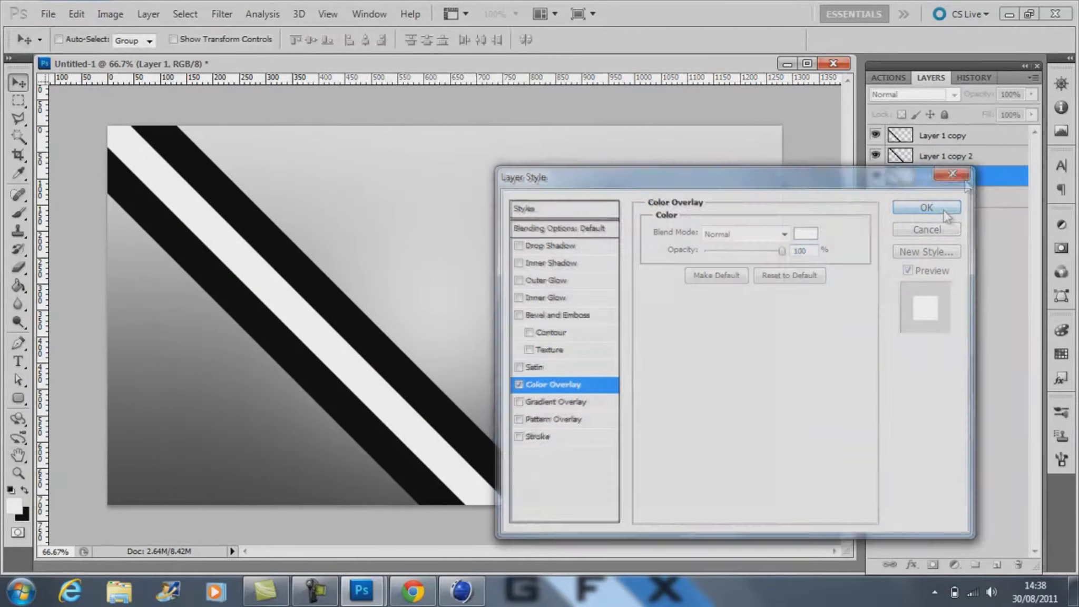
click(926, 207)
drag(943, 156, 975, 181)
Give Layer 1 copy 2 a light blue Color Overlay and move it to the top.
double_click(985, 177)
click(553, 385)
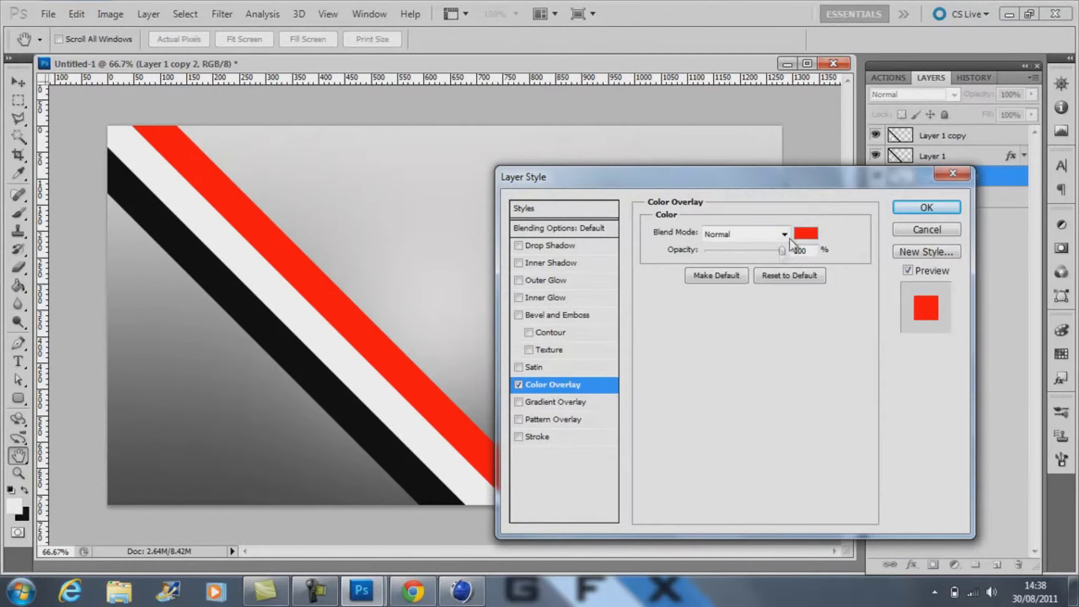
click(805, 233)
click(896, 303)
click(785, 200)
click(1006, 190)
click(926, 207)
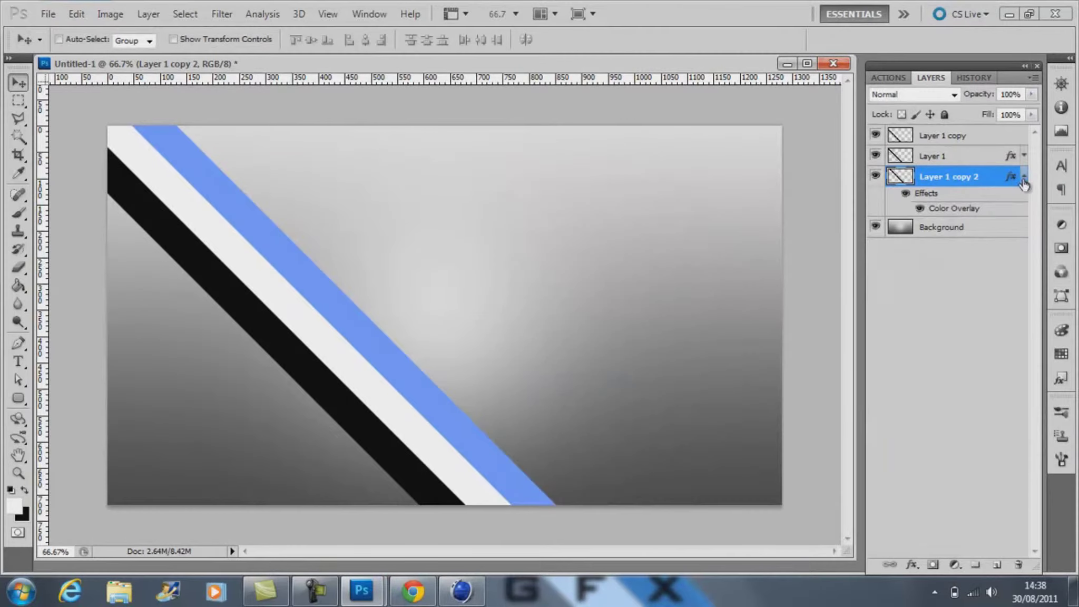
drag(944, 176, 987, 138)
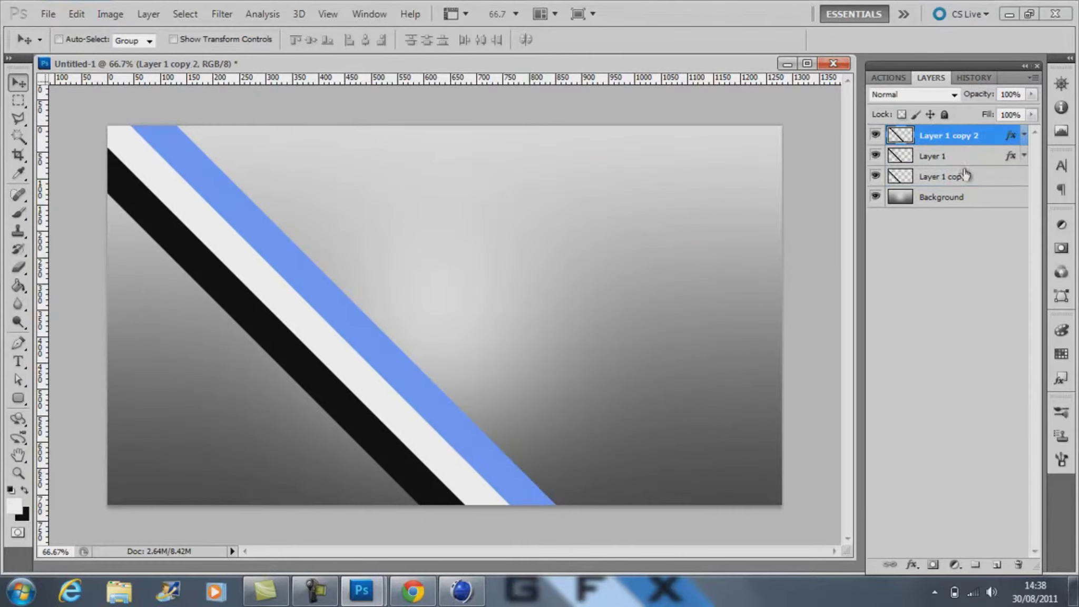
Give Layer 1 copy a dark grey Color Overlay.
double_click(988, 176)
click(553, 384)
click(806, 233)
click(675, 343)
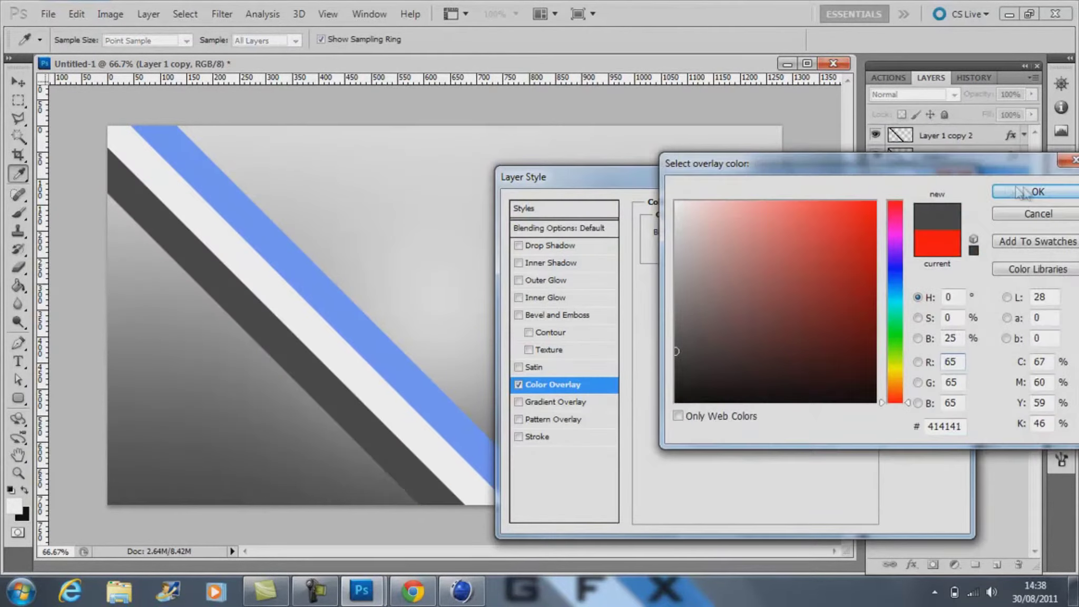
click(1038, 192)
click(926, 207)
Save the Cinema 4D render as the PNG 'JSX' and begin opening it in Photoshop.
right_click(572, 232)
click(606, 393)
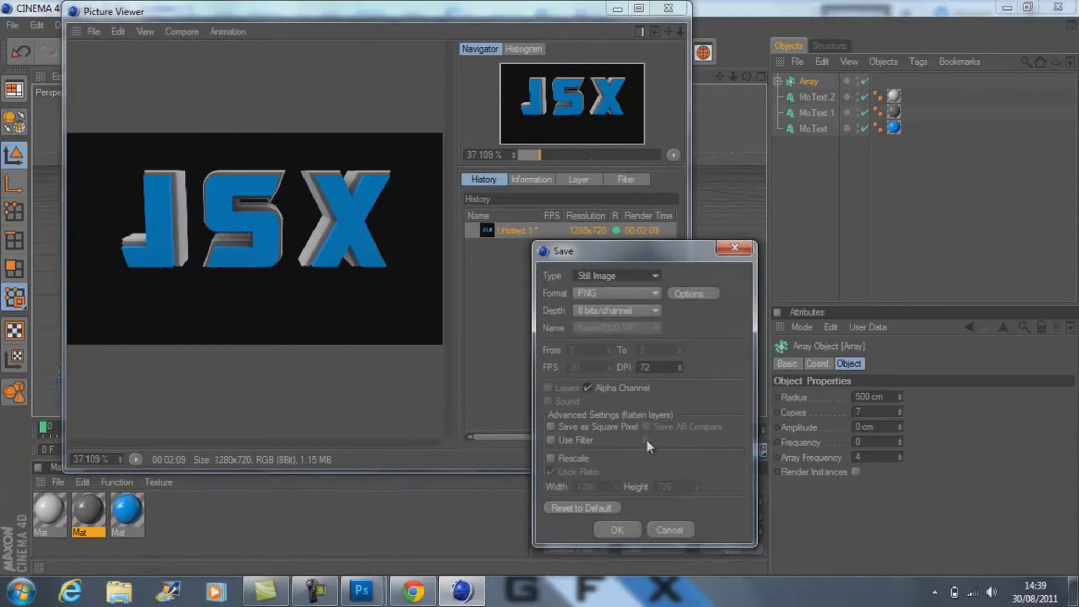
key(Return)
text(JSX)
key(Return)
click(360, 598)
key(ctrl+o)
Open JSX.png, drag it into Untitled-1, resize it, and centre it horizontally on the canvas.
text(jsx)
key(Return)
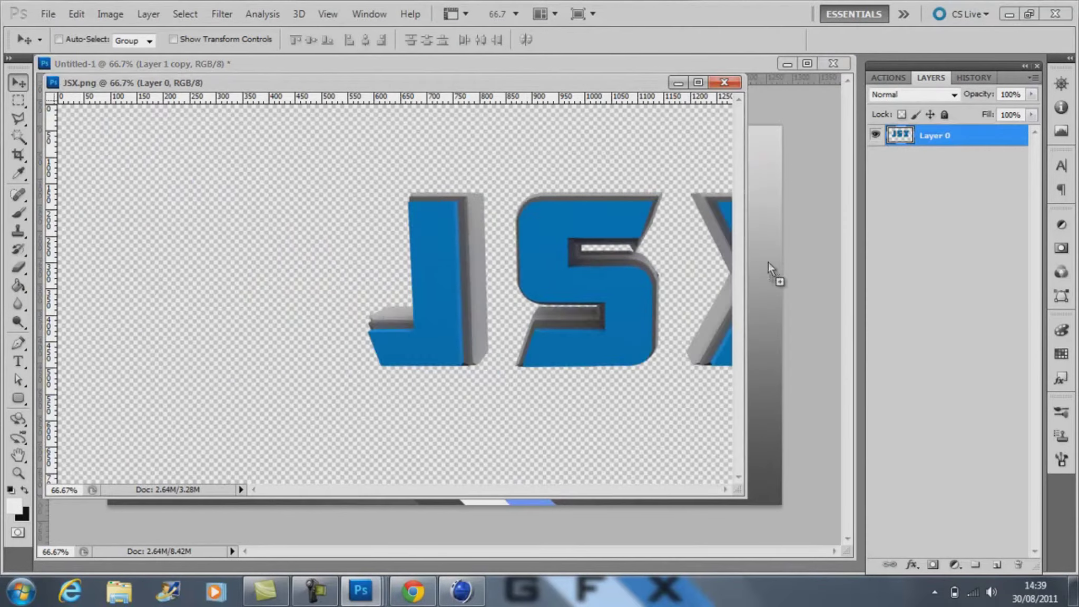
drag(768, 268, 769, 269)
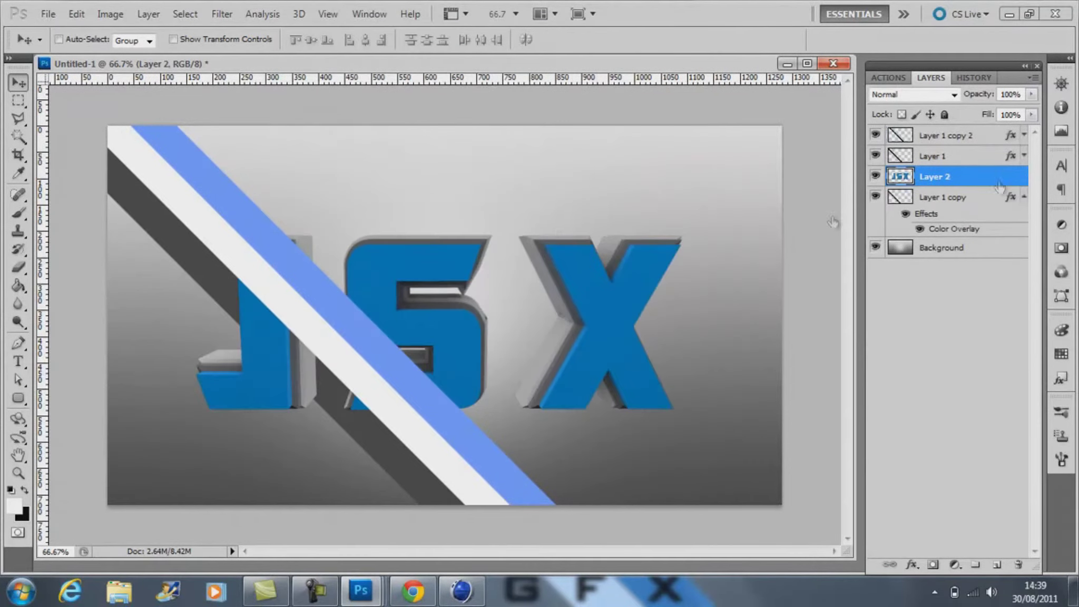
key(ctrl+t)
key(Return)
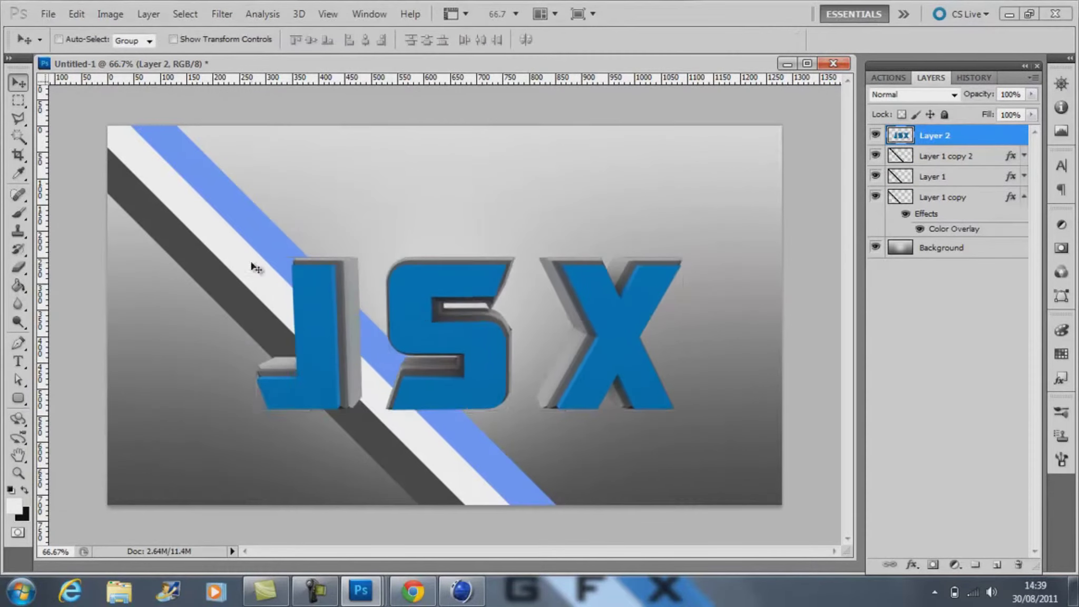
key(ctrl+a)
click(364, 40)
key(ctrl+d)
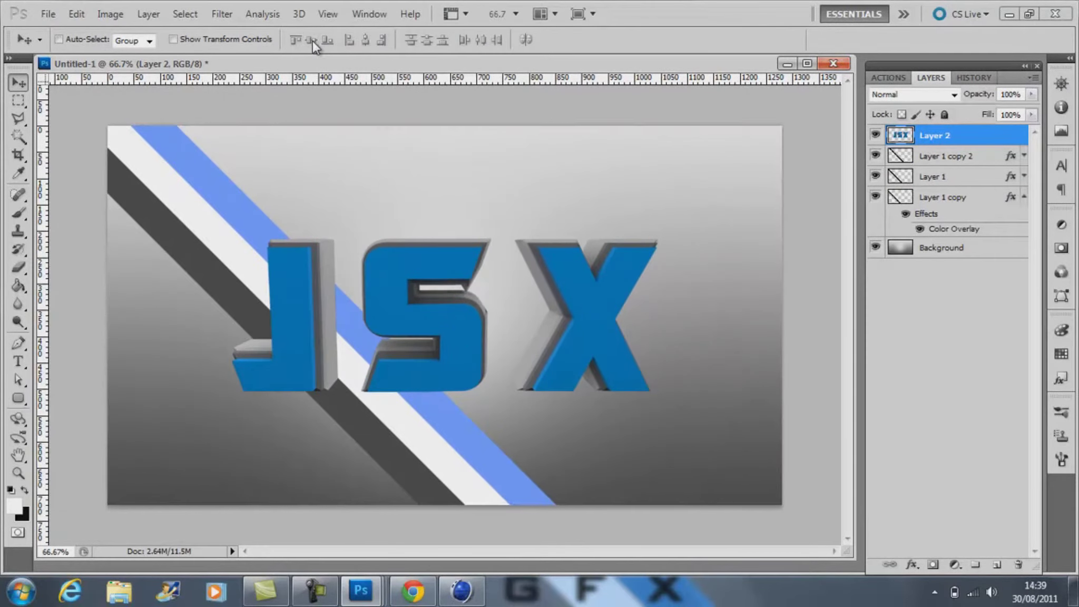
click(1024, 198)
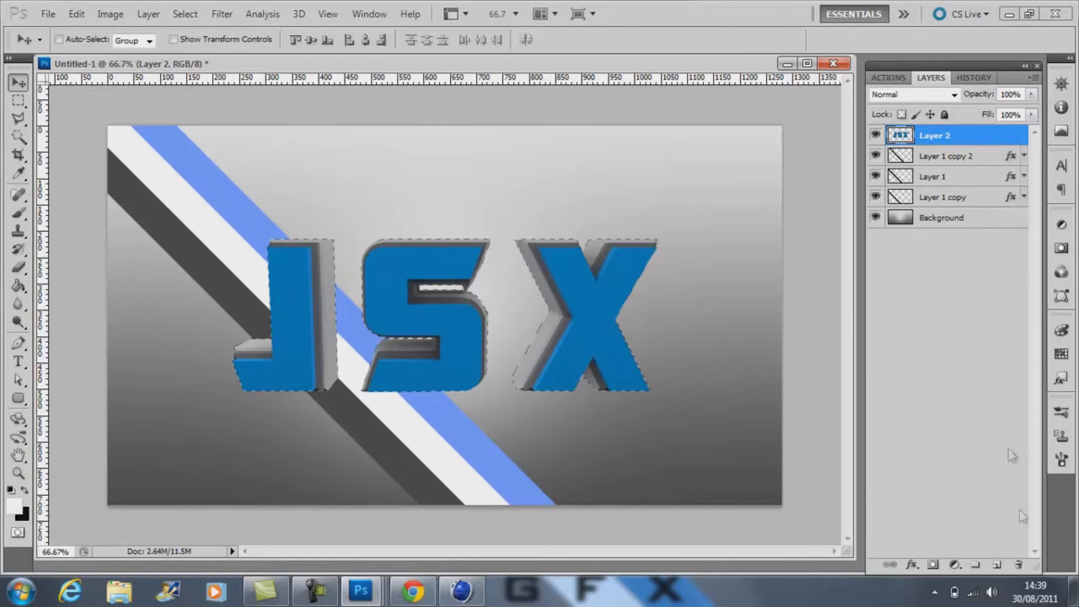
Create an expanded, black-filled outline of the JSX logo on a new layer.
click(997, 565)
key(ctrl+bracketleft)
click(185, 14)
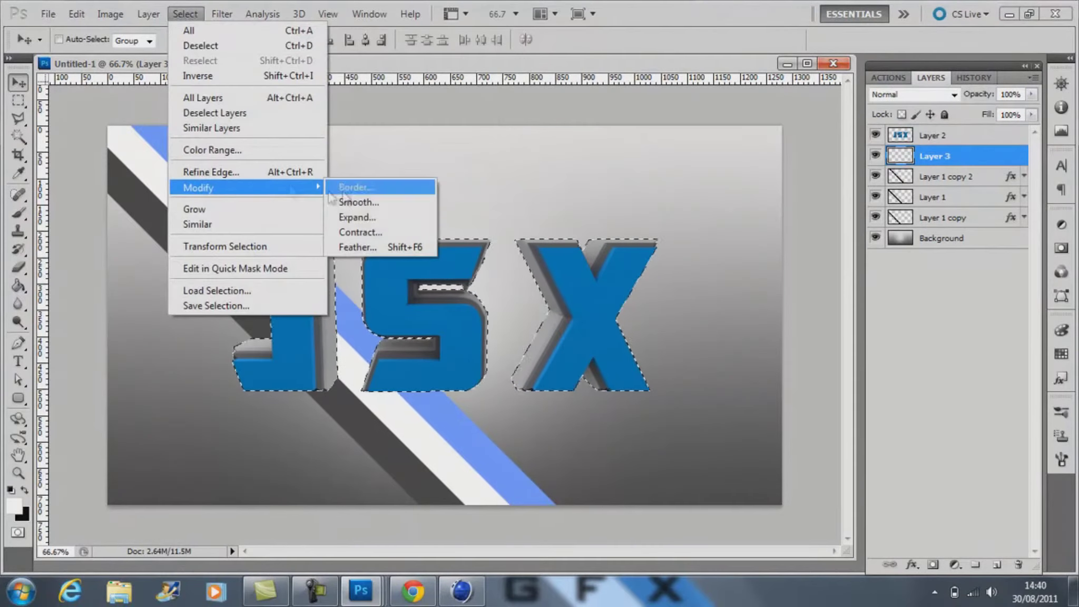
click(357, 217)
key(Return)
key(ctrl+BackSpace)
Style the outline layer with a grey #ababab Color Overlay and Bevel and Emboss.
double_click(964, 161)
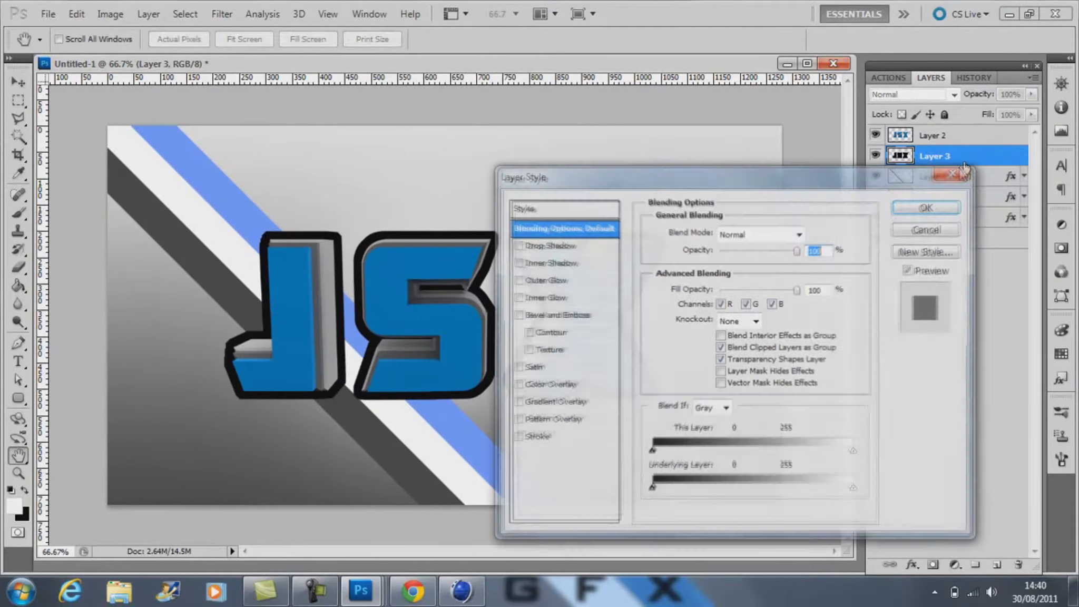
click(548, 384)
click(801, 233)
click(677, 267)
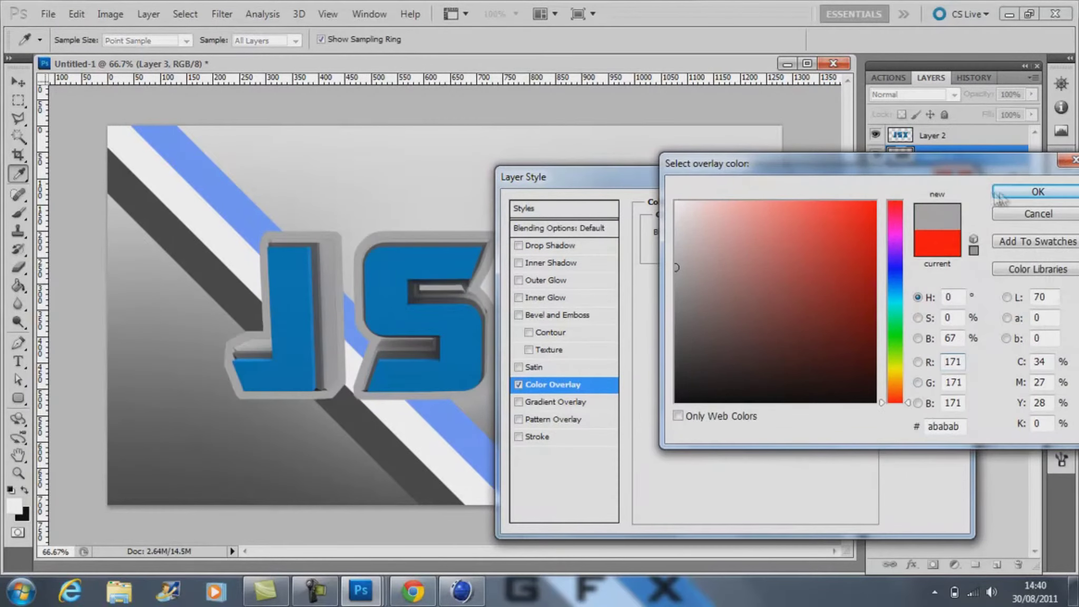
key(Return)
click(559, 315)
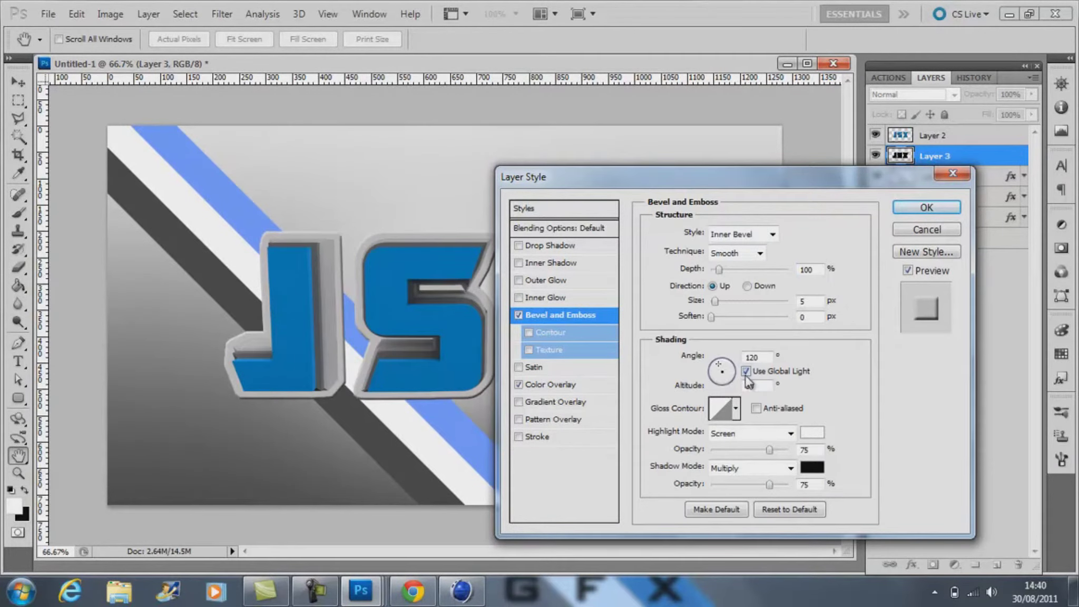
click(926, 207)
Add an Outer Glow with Normal blending and adjusted size to the JSX logo layer.
click(932, 135)
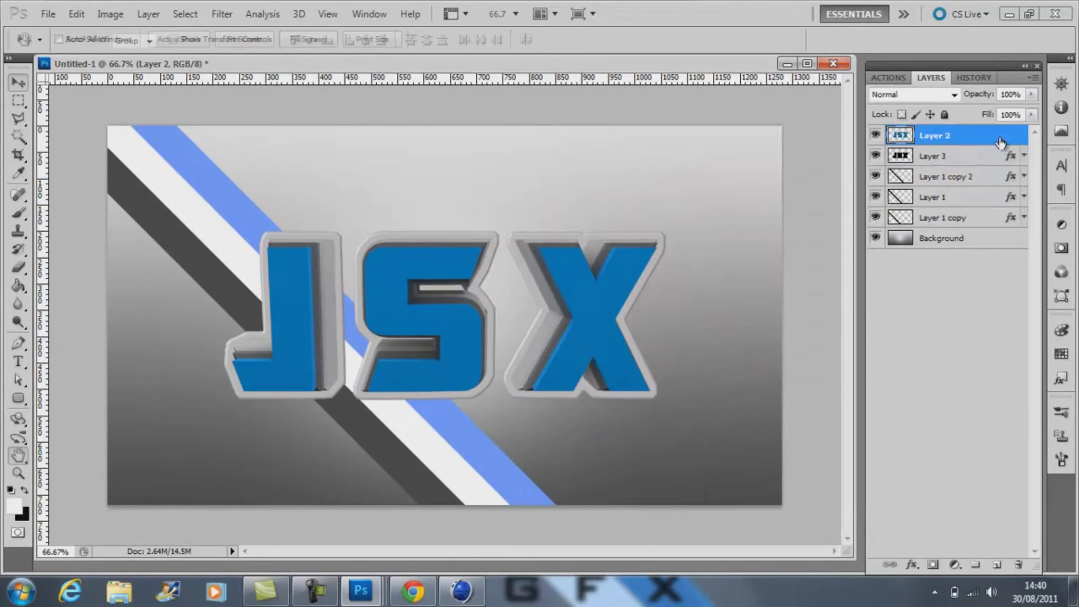
double_click(975, 135)
click(548, 280)
click(665, 282)
key(Return)
click(743, 234)
click(719, 8)
click(715, 362)
key(Return)
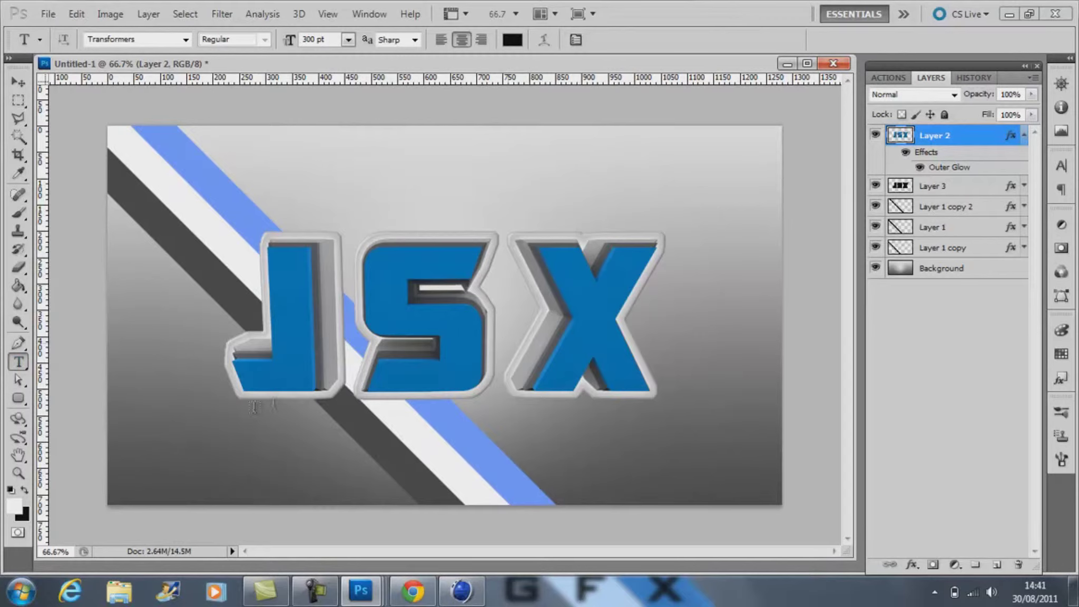
Type GRAPHICS in BankGothic Medium at 150 pt.
text(GGG)
key(BackSpace)
key(BackSpace)
text(RAPHICS)
key(ctrl+a)
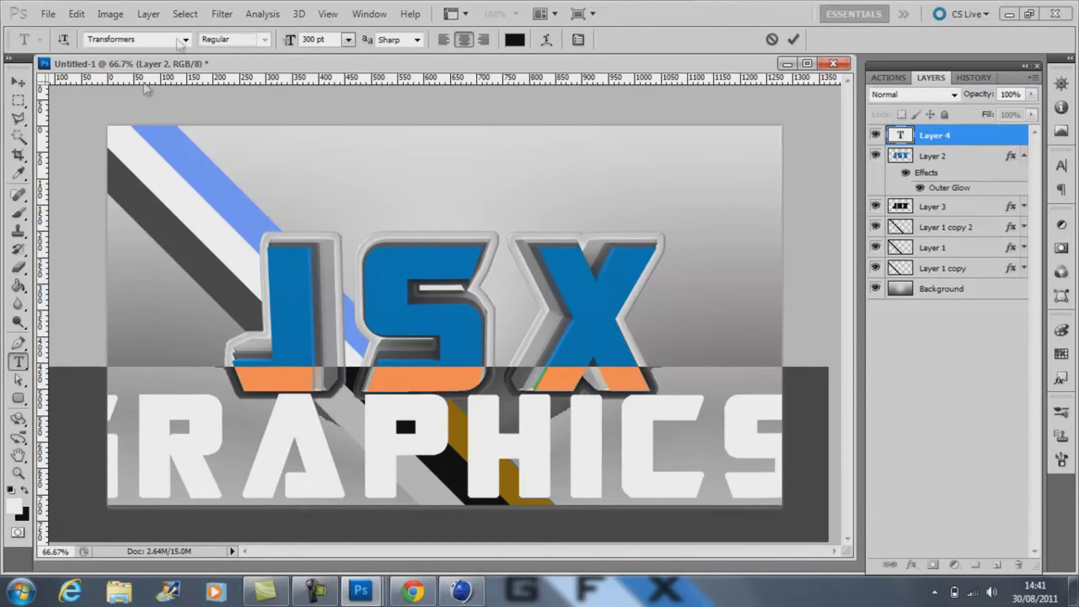
key(Return)
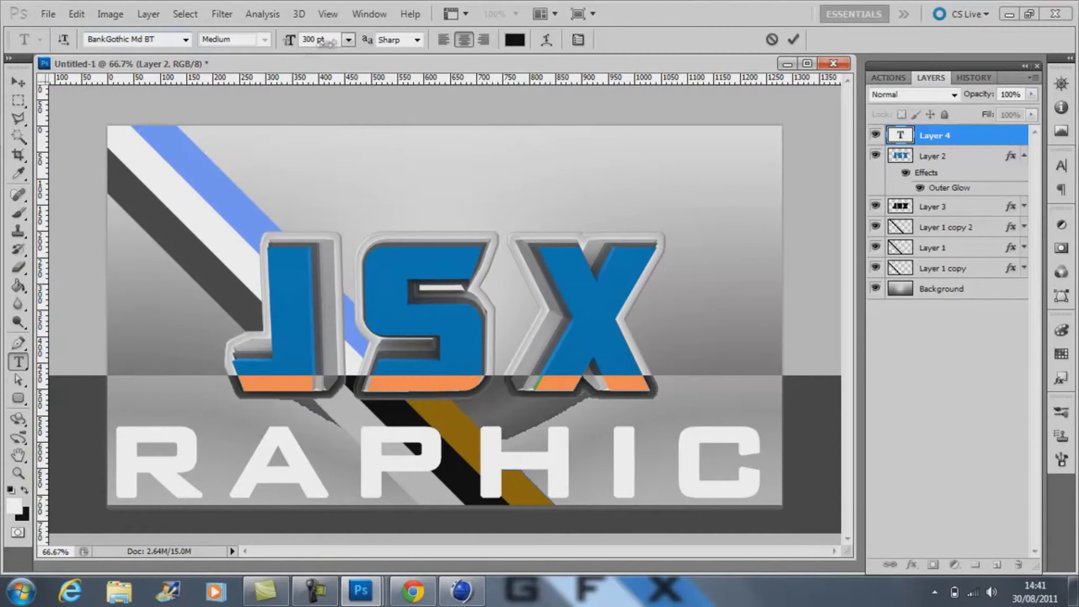
text(150)
click(18, 82)
Scale GRAPHICS to about 92% and give it a Bevel and Emboss style.
key(ctrl+t)
drag(209, 383, 241, 388)
key(Return)
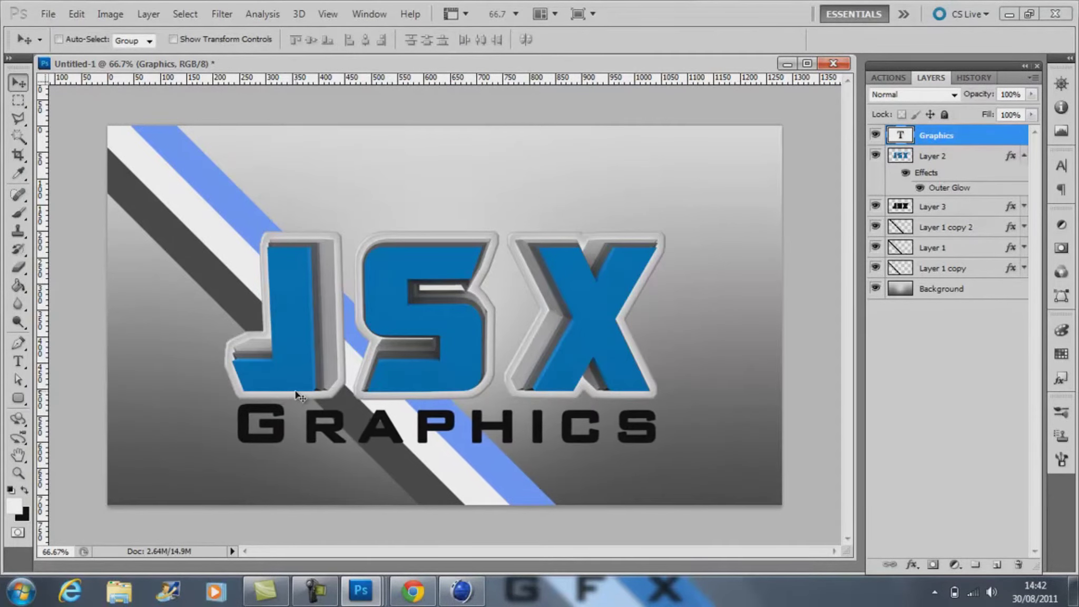
click(1024, 155)
double_click(991, 135)
click(554, 313)
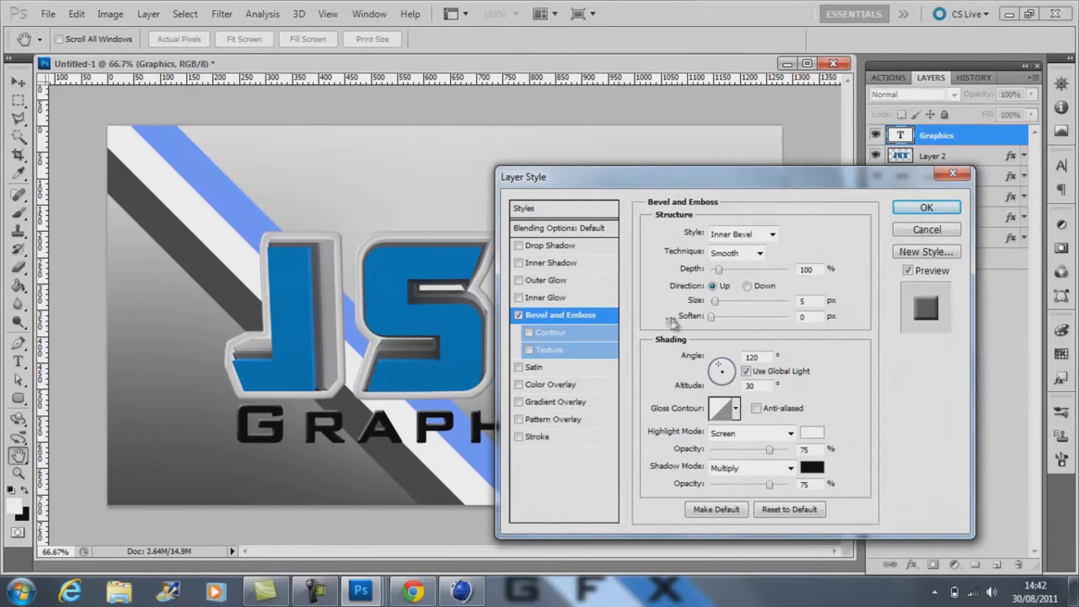
click(1014, 207)
click(1024, 135)
click(938, 295)
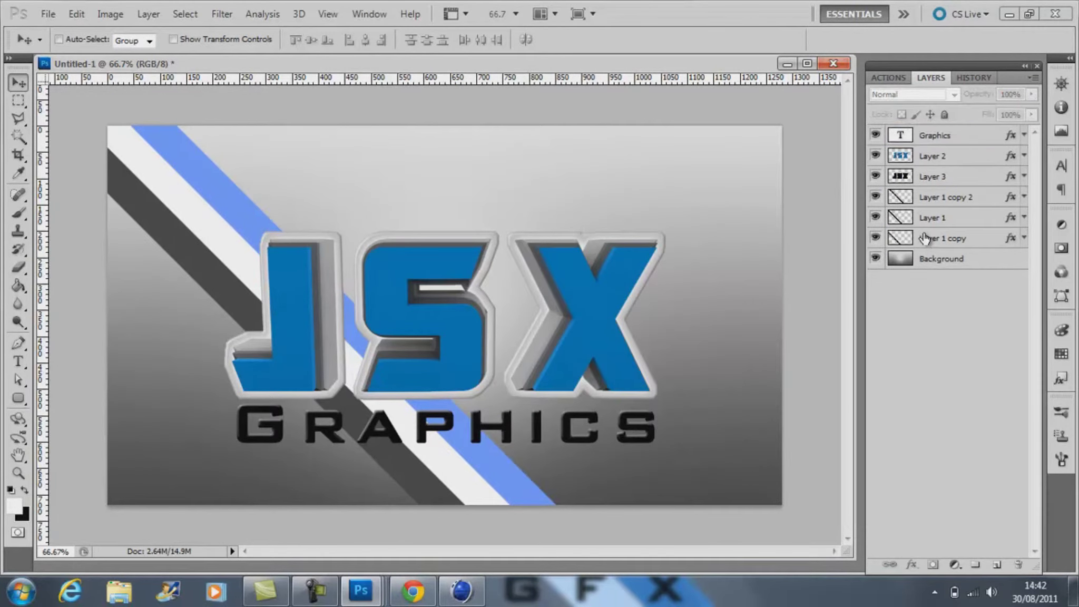
Duplicate the Graphics layer, retype it as GFX and move it below GRAPHICS.
click(936, 136)
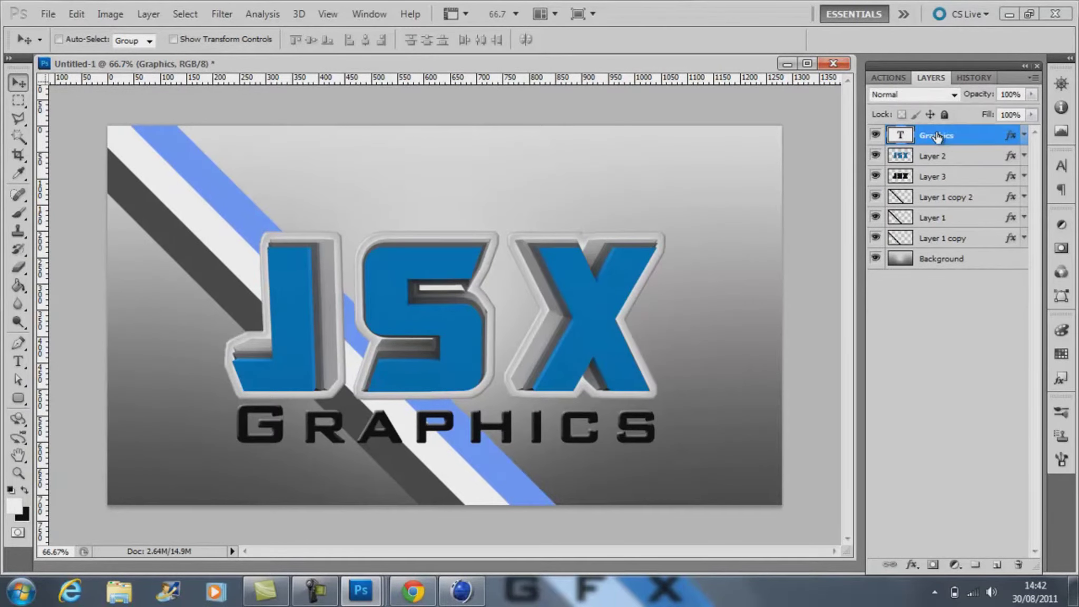
key(ctrl+j)
click(19, 361)
double_click(442, 427)
text(CFX)
click(18, 83)
drag(458, 425, 485, 470)
key(t)
click(442, 480)
key(BackSpace)
text(G)
click(18, 83)
Shrink the GFX text slightly.
double_click(1011, 135)
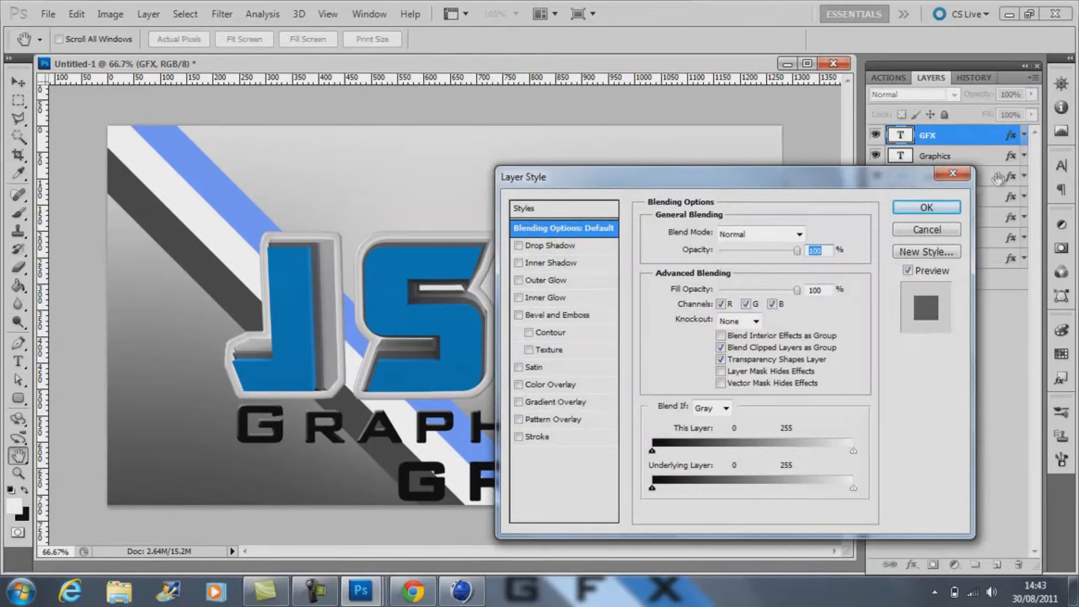
key(Escape)
key(ctrl+t)
key(Return)
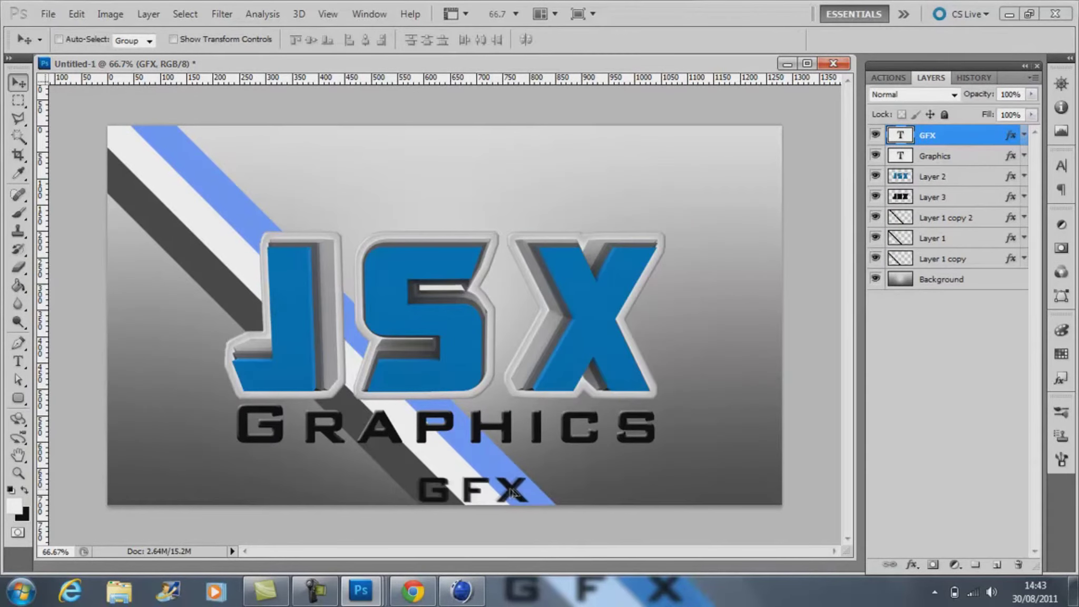
key(ctrl+t)
drag(540, 479, 533, 484)
key(Return)
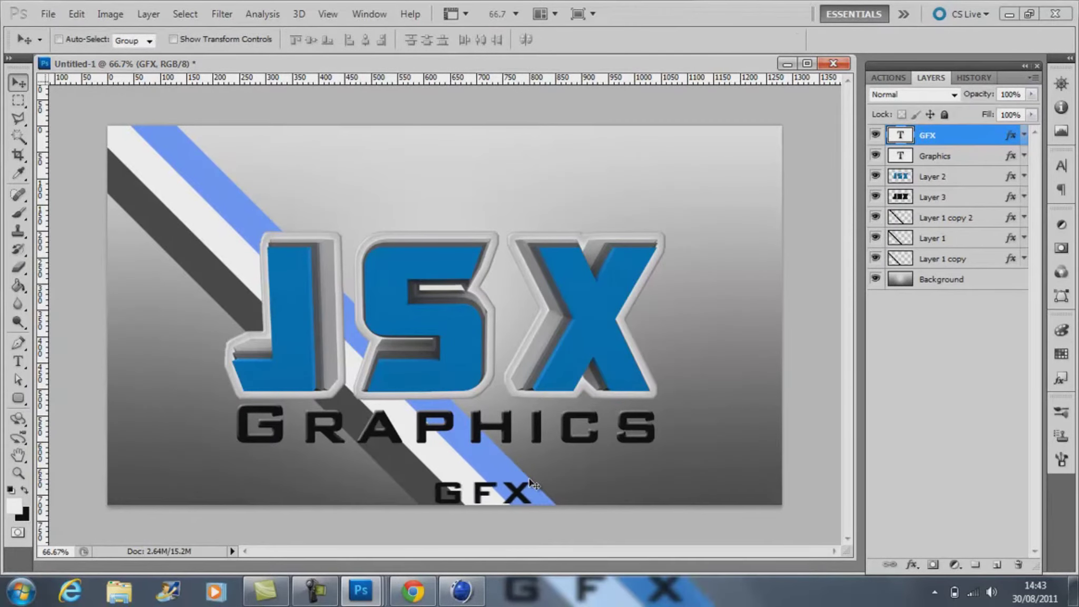
Rasterize the GFX type and spread its letters apart using Magic Wand and Move.
right_click(980, 141)
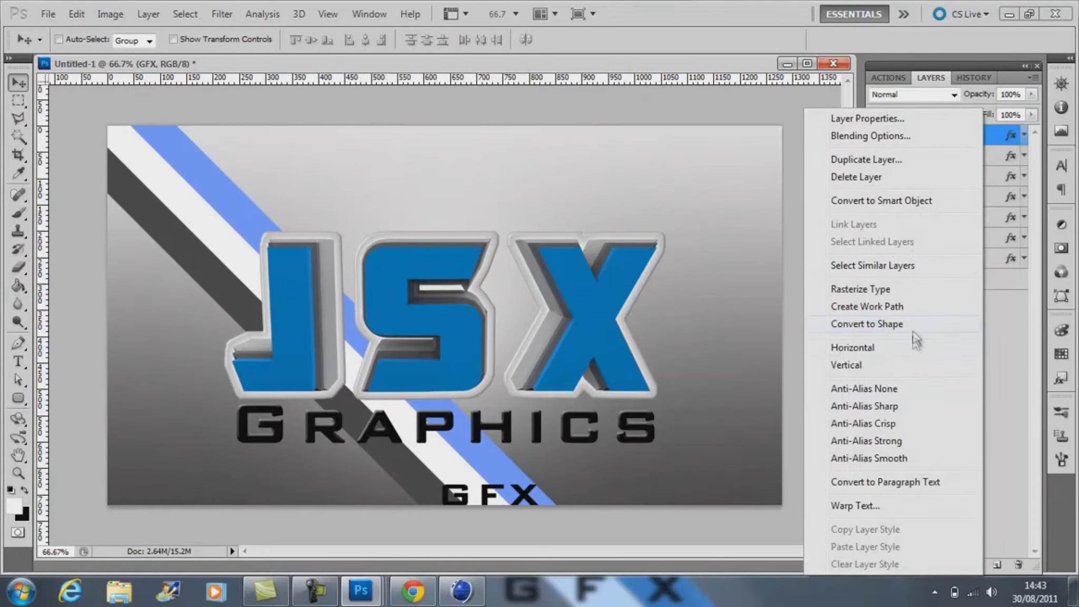
click(905, 291)
click(20, 139)
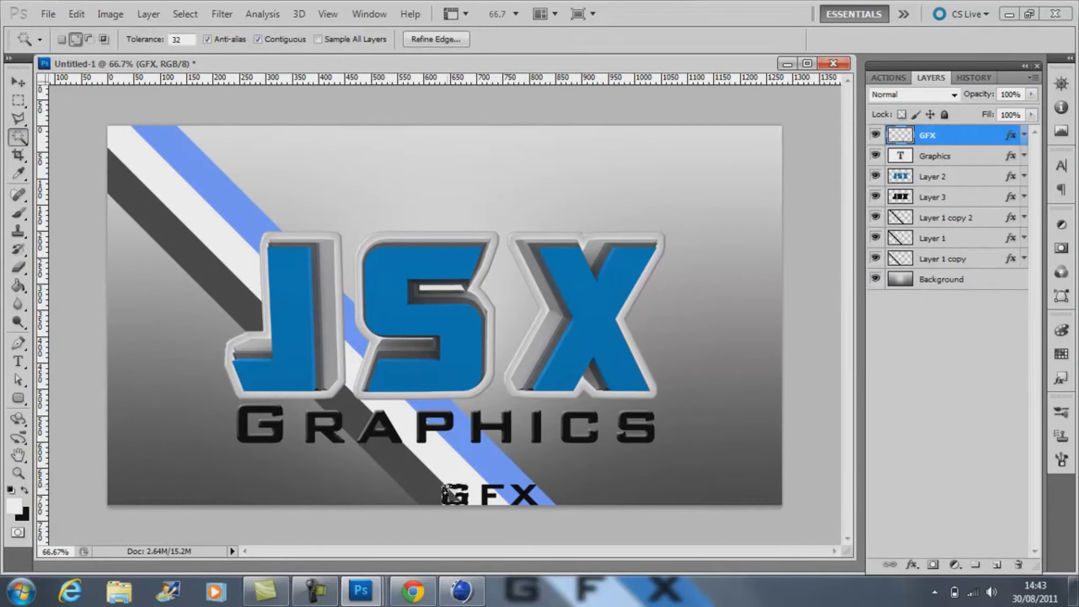
key(v)
click(20, 139)
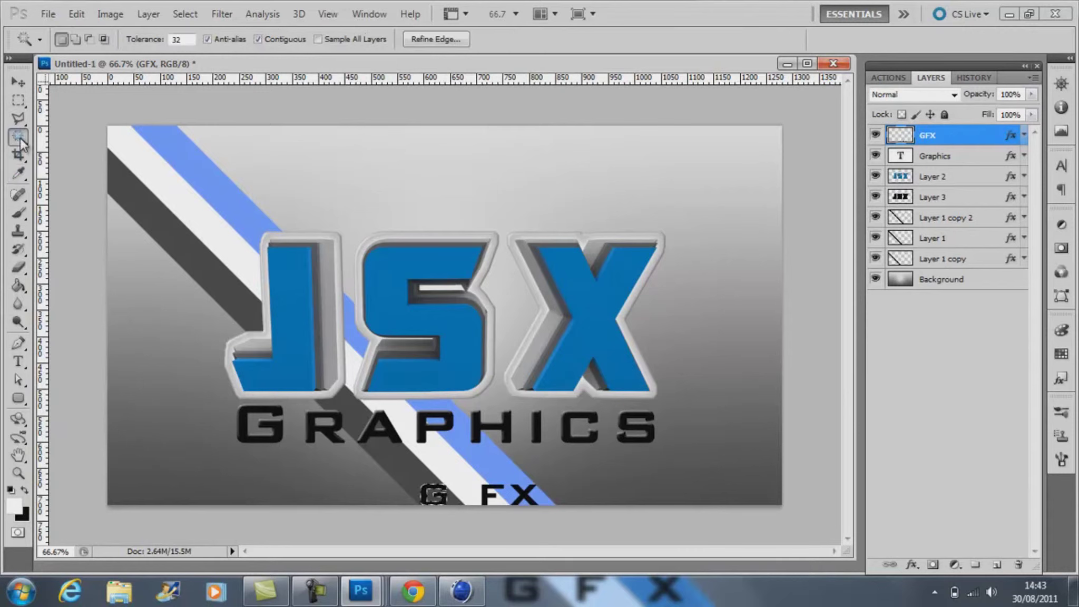
key(v)
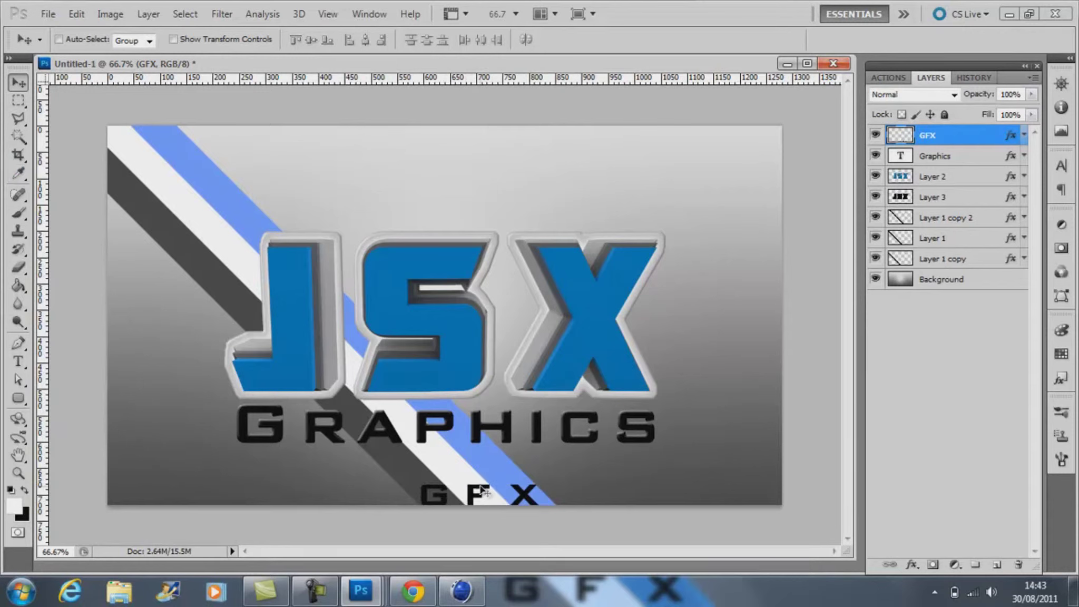
click(18, 361)
click(303, 213)
text(www.youtube.com/J)
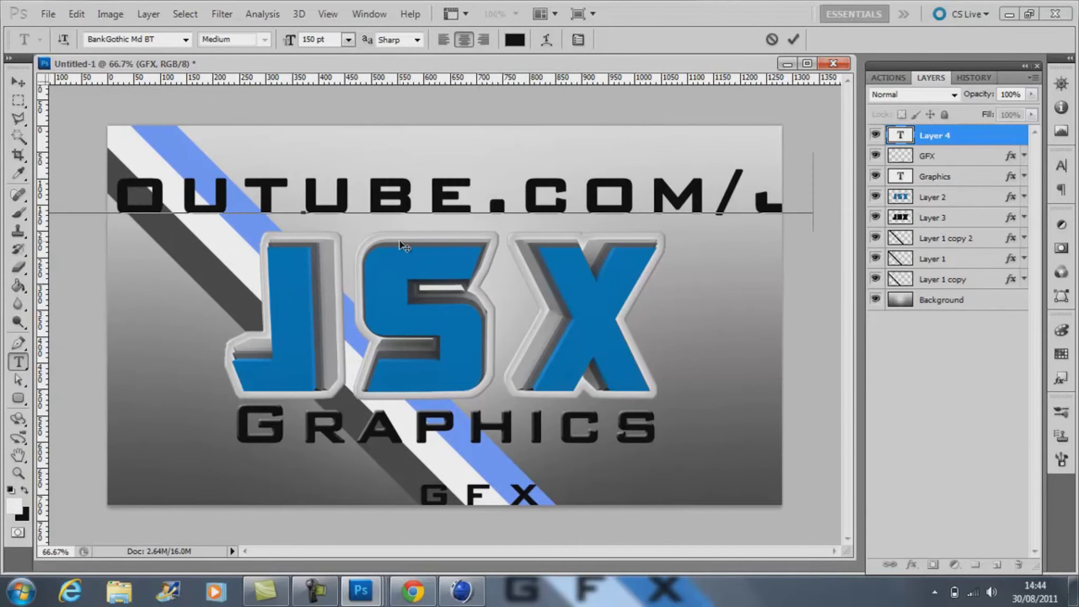
text(SXGr)
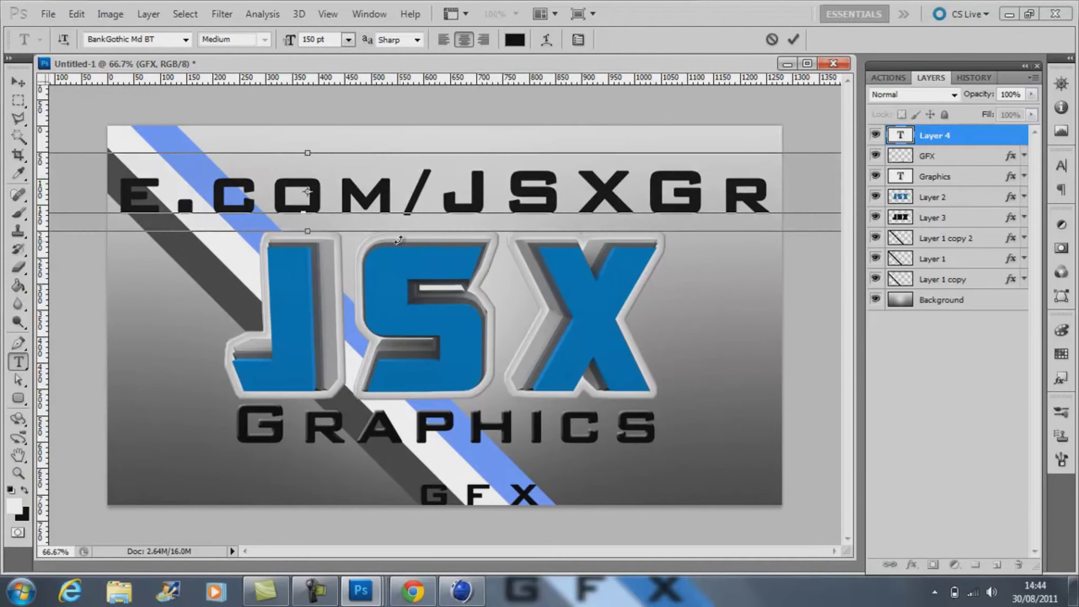
key(ctrl+a)
click(332, 39)
text(75)
key(Return)
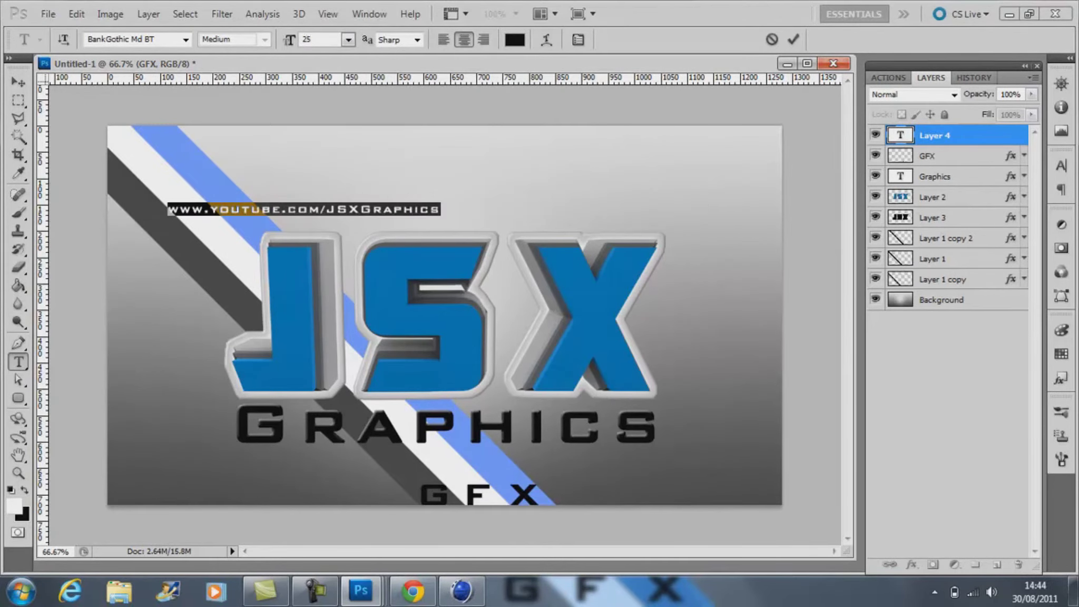
text(35)
click(18, 81)
drag(427, 201, 598, 211)
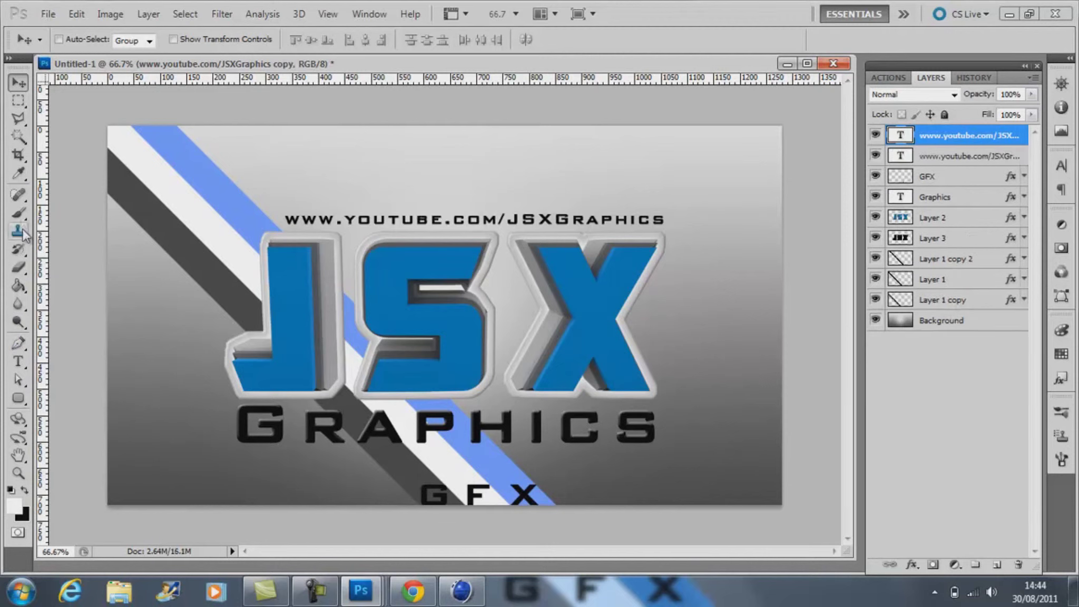
Add a J letter rotated 45° and enlarged onto the blue stripe.
click(19, 362)
click(378, 219)
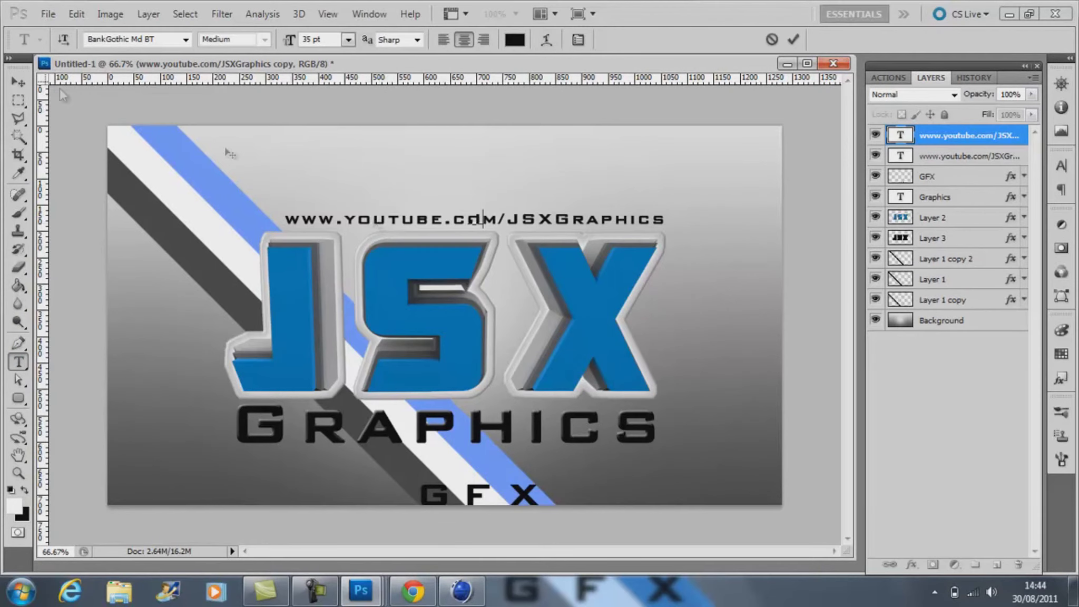
text(J)
key(ctrl+t)
drag(244, 182, 252, 195)
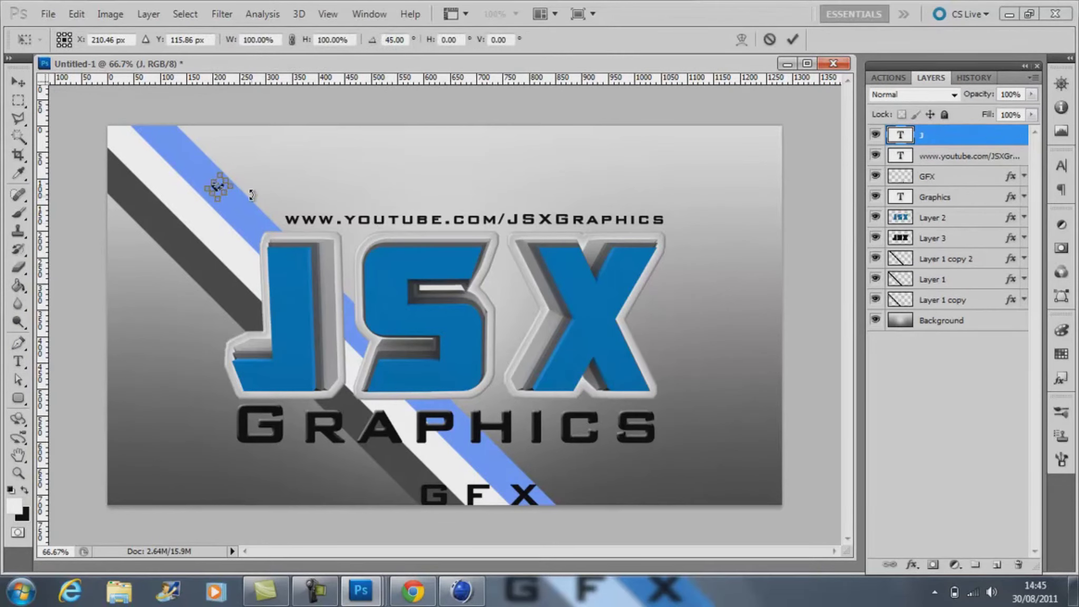
key(Return)
key(ctrl+t)
drag(208, 158, 193, 177)
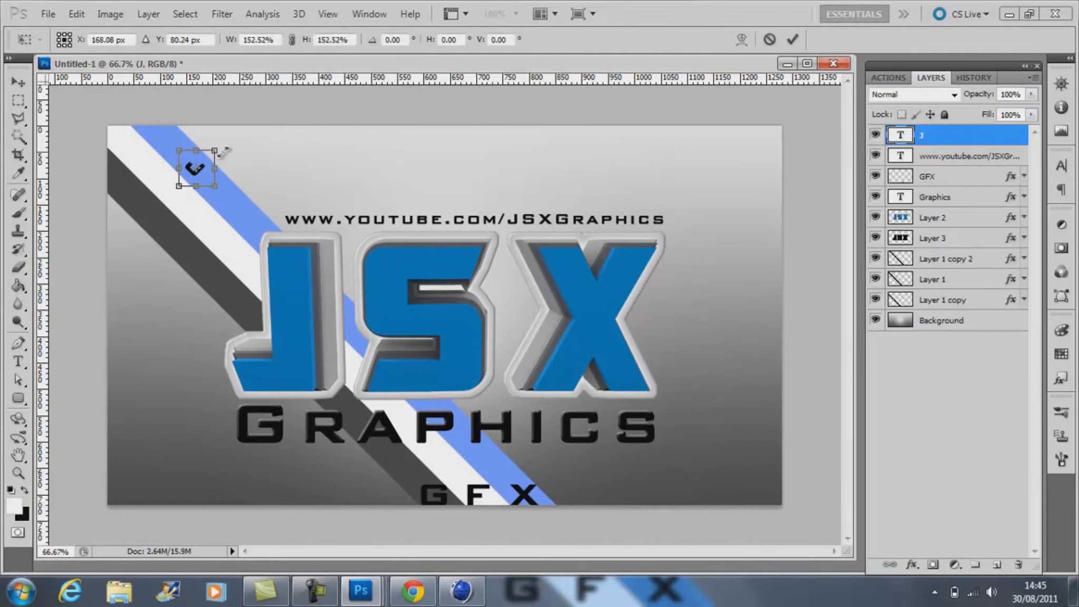
key(Return)
Duplicate the J into S and X letter layers, moving S onto the white stripe.
key(ctrl+j)
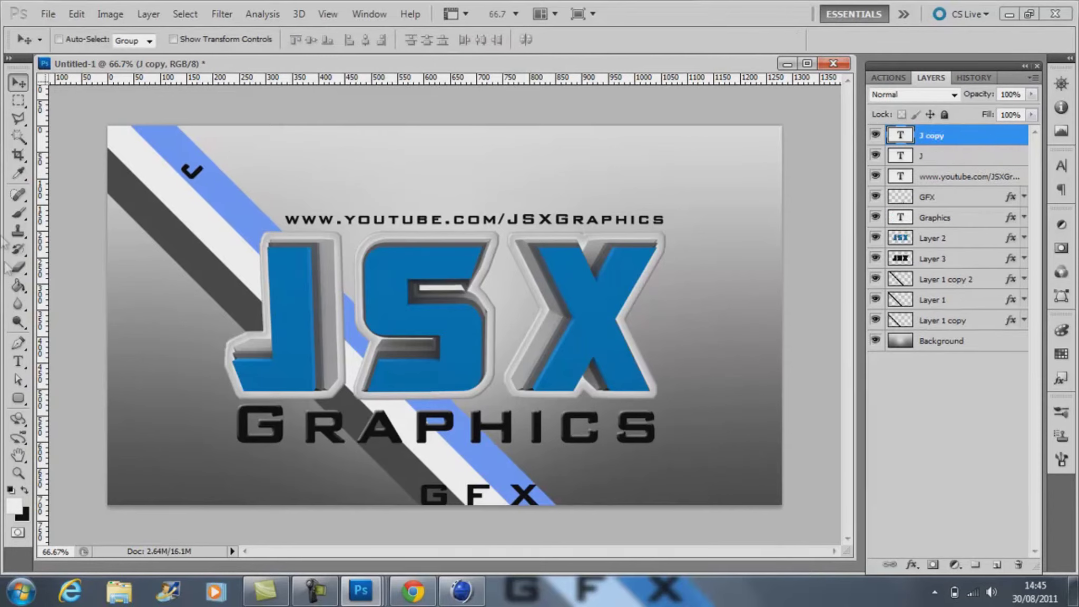
key(t)
double_click(192, 171)
text(s)
key(ctrl+Return)
key(v)
drag(192, 171, 169, 194)
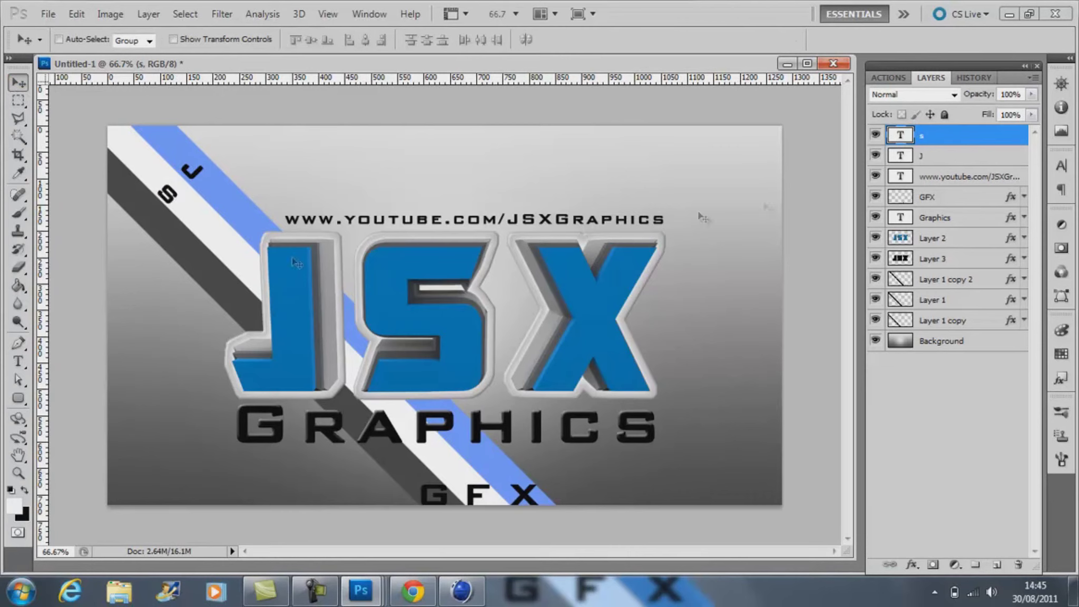
key(t)
key(ctrl+j)
double_click(168, 196)
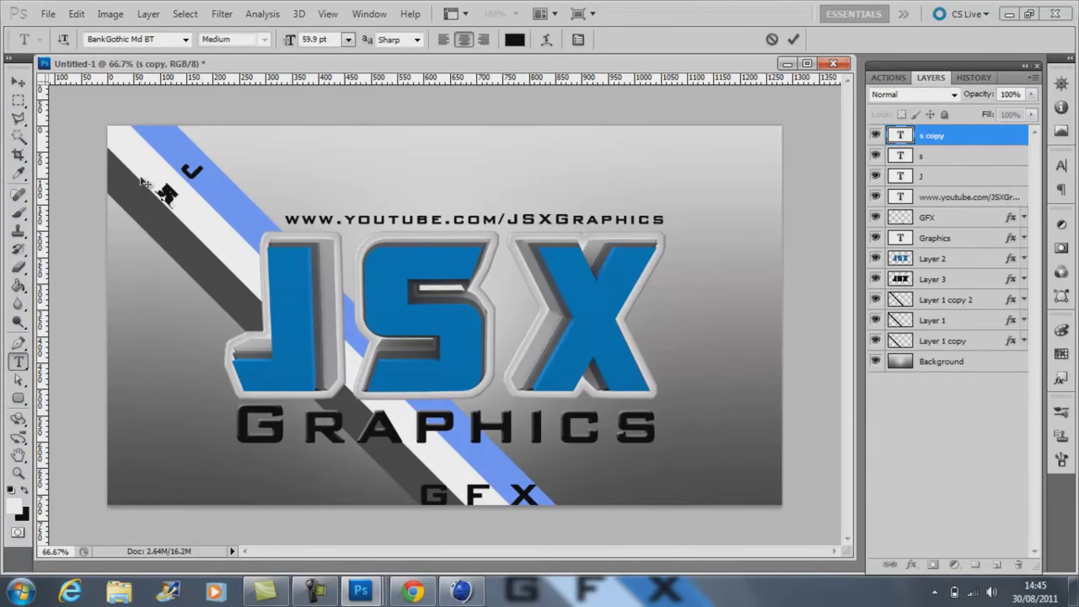
key(ctrl+Return)
key(v)
Select the Layer 1 stripe layers and toggle visibility of the J, S, X letter layers.
click(955, 341)
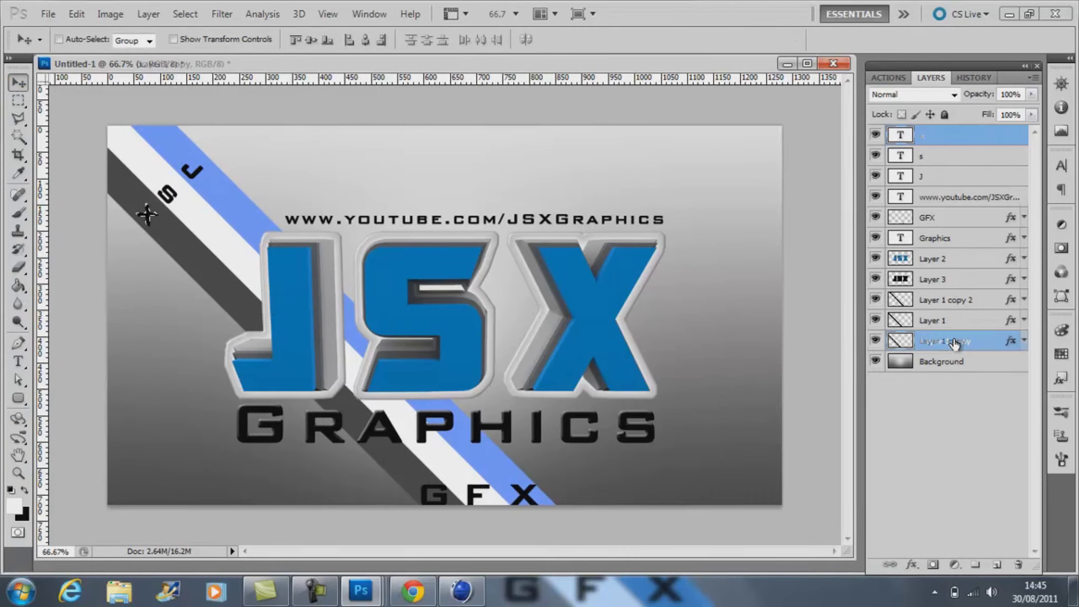
click(935, 321)
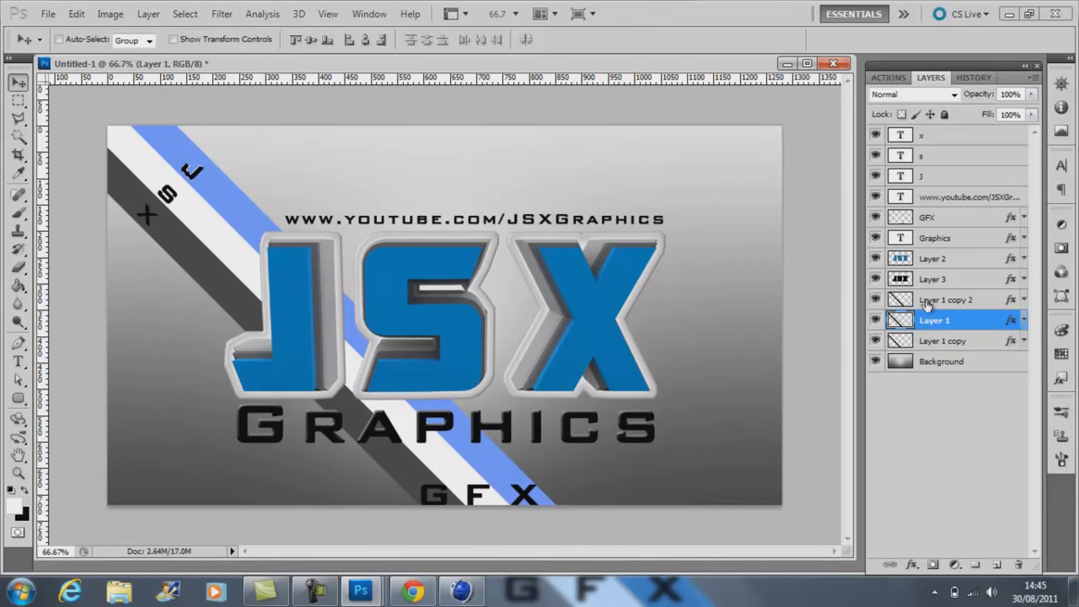
click(925, 305)
drag(876, 176, 876, 156)
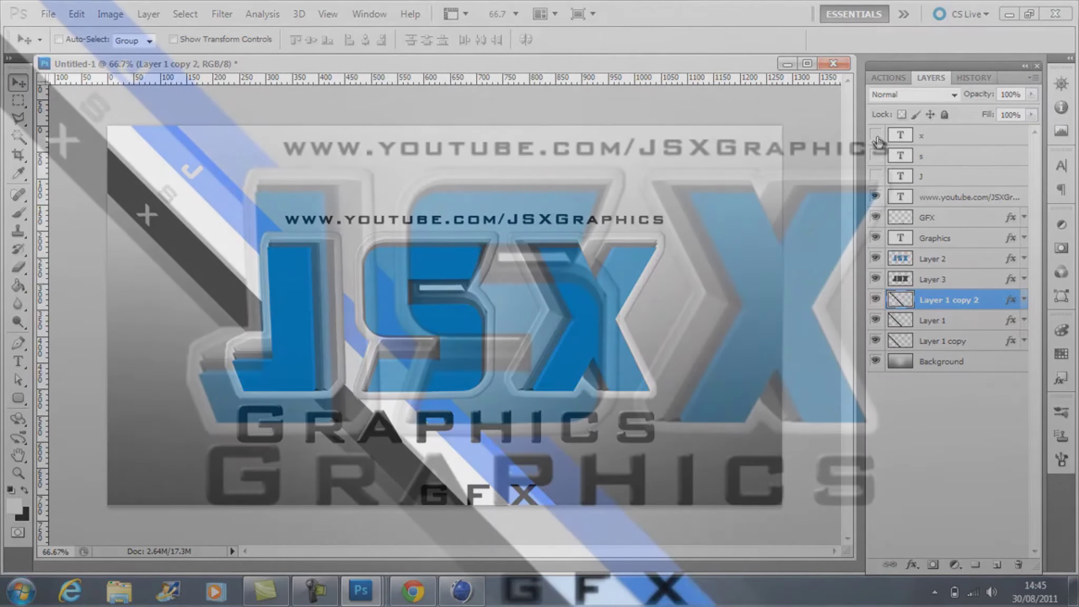